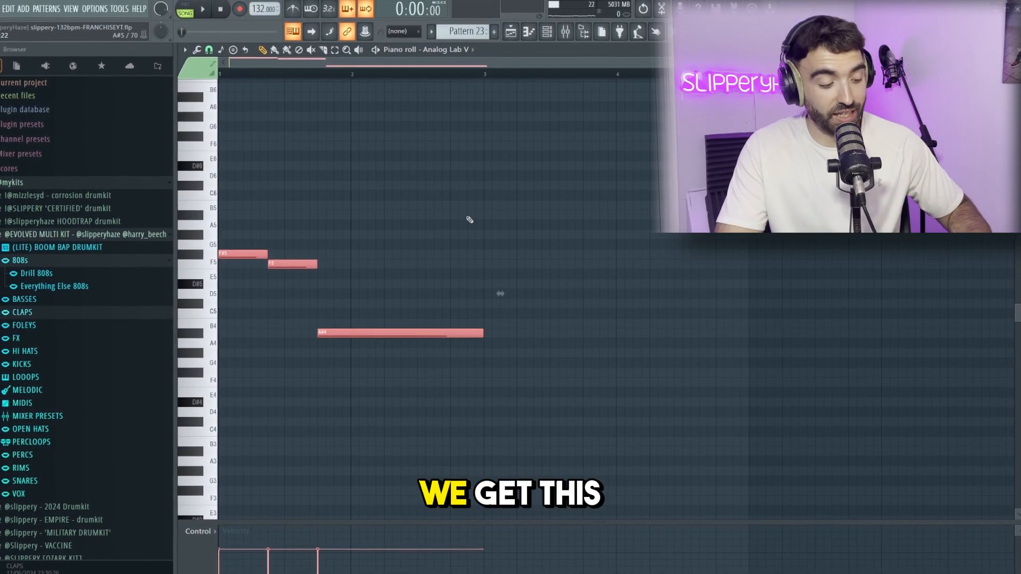
- Duplicate the F#5, F5 and A#4 melody phrase so it repeats from bar 3, and play the pattern
{"action": "left_click", "coordinate": [469, 248], "text": "ctrl"}
{"action": "left_click_drag", "start_coordinate": [548, 346], "coordinate": [219, 223]}
{"action": "key", "text": "ctrl+b"}
{"action": "key", "text": "space"}
{"action": "left_click", "coordinate": [421, 207], "text": "ctrl"}
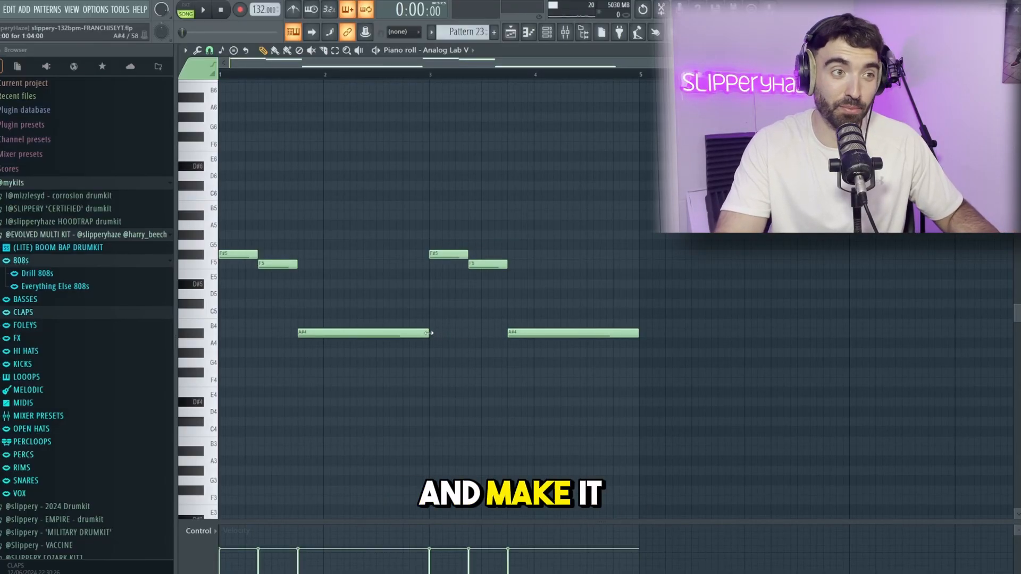
- Split the end of the first long A#4 into short hits with an F5 pickup, and replace the second phrase with a duplicate
{"action": "left_click", "coordinate": [391, 332]}
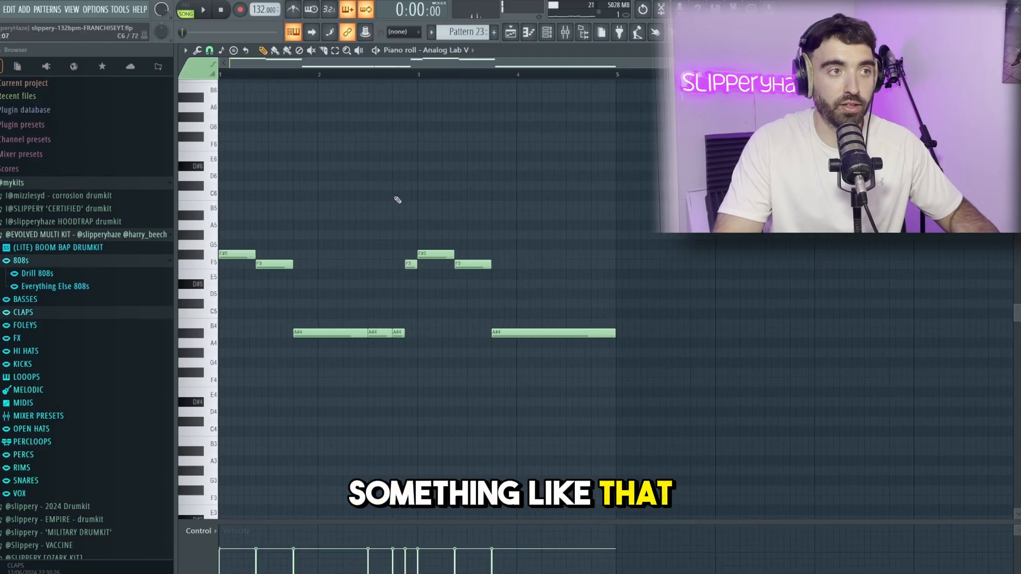
{"action": "key", "text": "space"}
{"action": "right_click", "coordinate": [441, 254]}
{"action": "right_click", "coordinate": [468, 265]}
{"action": "right_click", "coordinate": [538, 333]}
{"action": "key", "text": "ctrl+b"}
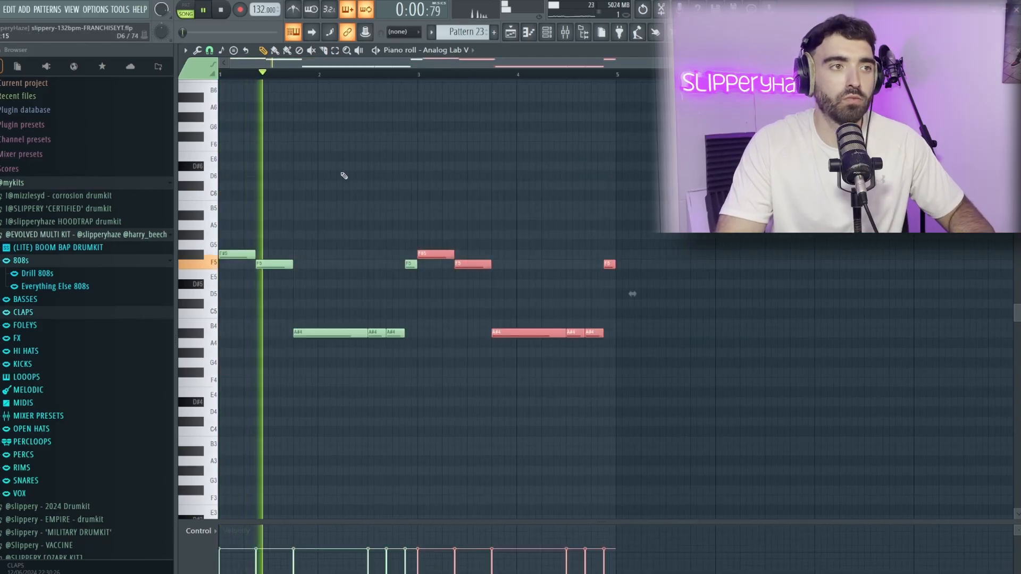
- Raise the second phrase's last short A#4 to G#5 and play back the melody
{"action": "right_click", "coordinate": [344, 175], "text": "ctrl"}
{"action": "left_click", "coordinate": [565, 185], "text": "ctrl"}
{"action": "scroll", "coordinate": [560, 194], "scroll_direction": "down", "scroll_amount": 2}
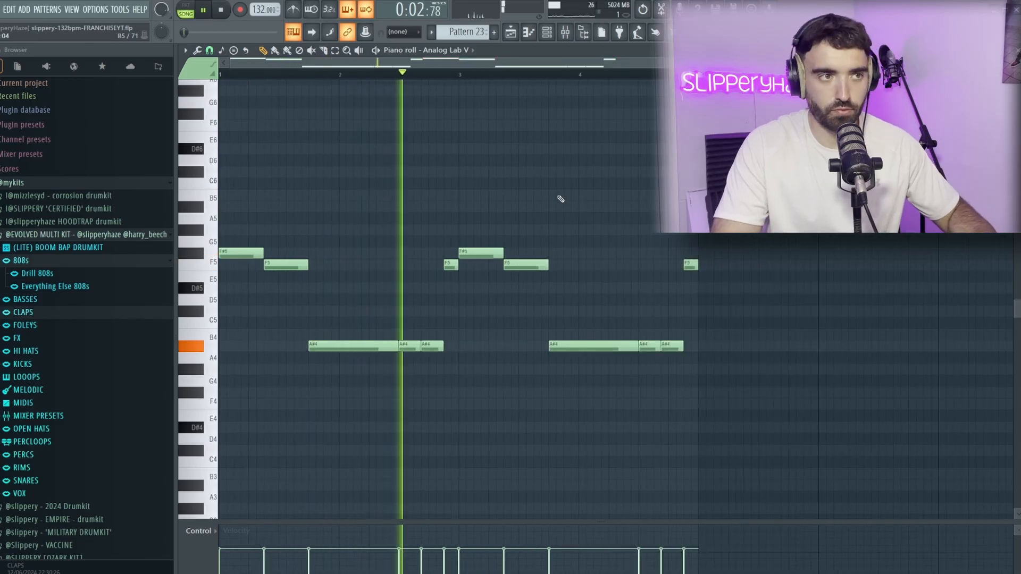
{"action": "scroll", "coordinate": [564, 198], "scroll_direction": "down", "scroll_amount": 1}
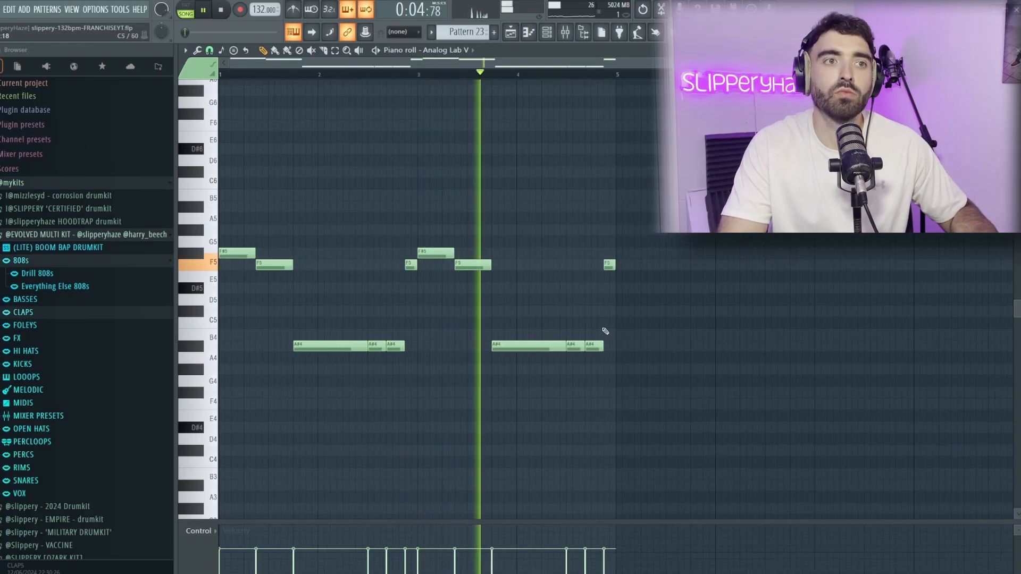
{"action": "left_click_drag", "start_coordinate": [606, 327], "coordinate": [604, 252]}
{"action": "key", "text": "shift+Up"}
{"action": "key", "text": "shift+Up"}
{"action": "key", "text": "shift+Up"}
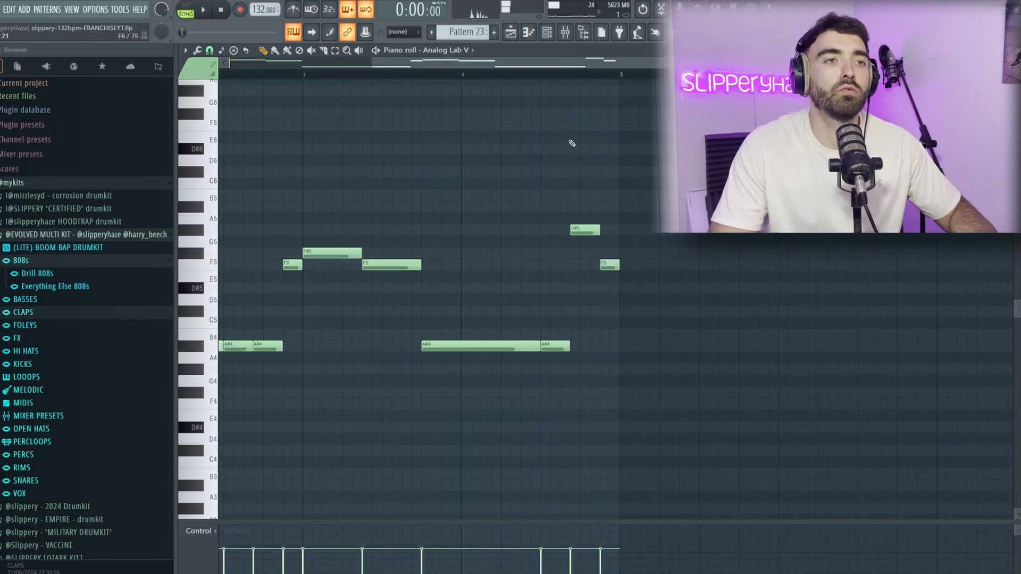
{"action": "key", "text": "space"}
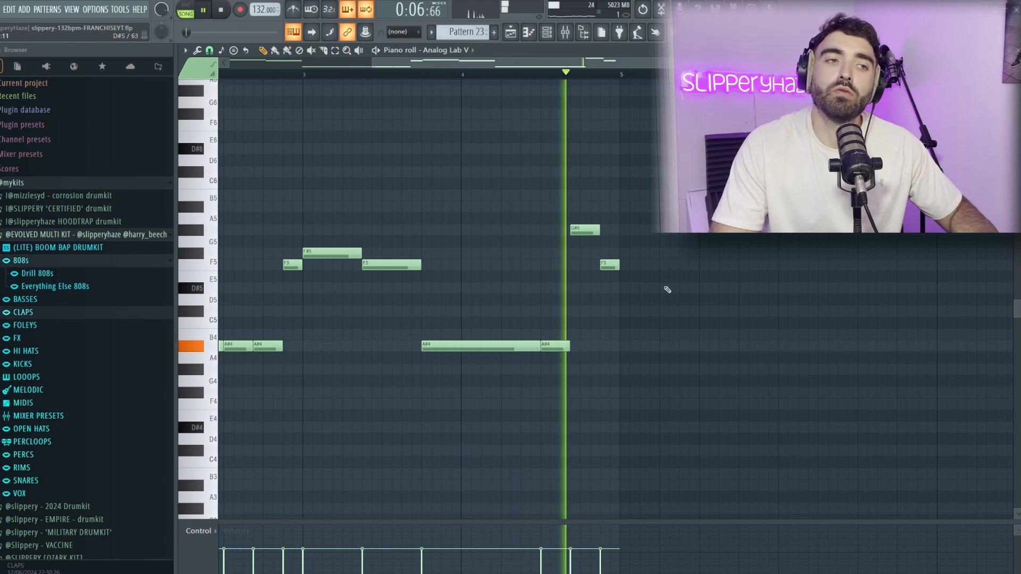
- Duplicate the whole four-bar melody into bars 5 to 8
{"action": "scroll", "coordinate": [671, 295], "scroll_direction": "down", "scroll_amount": 2}
{"action": "key", "text": "ctrl+a"}
{"action": "key", "text": "ctrl+b"}
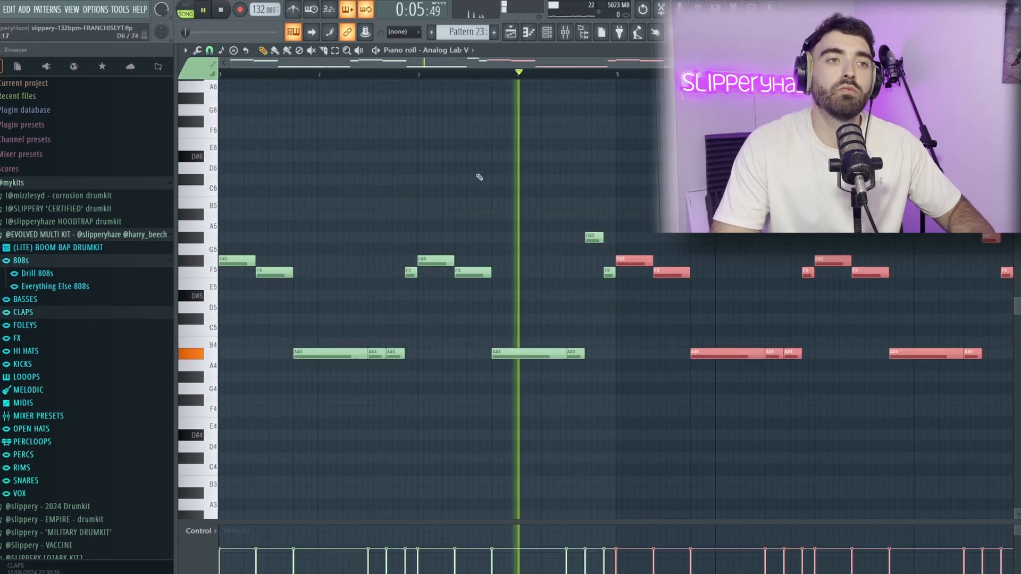
{"action": "key", "text": "ctrl+d"}
- Raise the last short A#4 before bar 7 by one octave to A#5 and play the melody
{"action": "scroll", "coordinate": [683, 188], "scroll_direction": "down", "scroll_amount": 2}
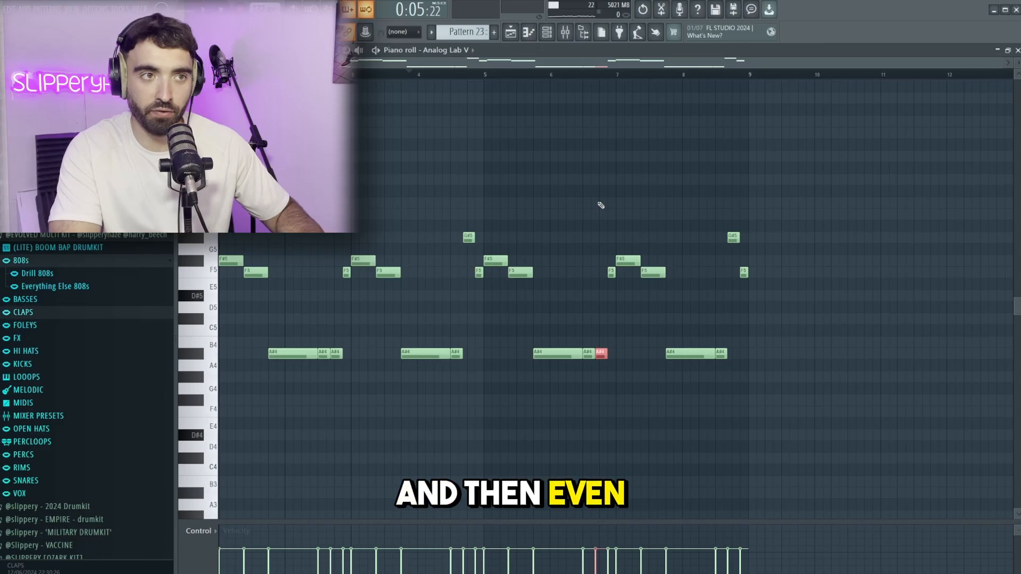
{"action": "key", "text": "ctrl+Up"}
{"action": "key", "text": "ctrl+d"}
{"action": "scroll", "coordinate": [643, 160], "scroll_direction": "up", "scroll_amount": 1}
{"action": "key", "text": "space"}
{"action": "scroll", "coordinate": [646, 162], "scroll_direction": "down", "scroll_amount": 1}
{"action": "scroll", "coordinate": [691, 181], "scroll_direction": "up", "scroll_amount": 3}
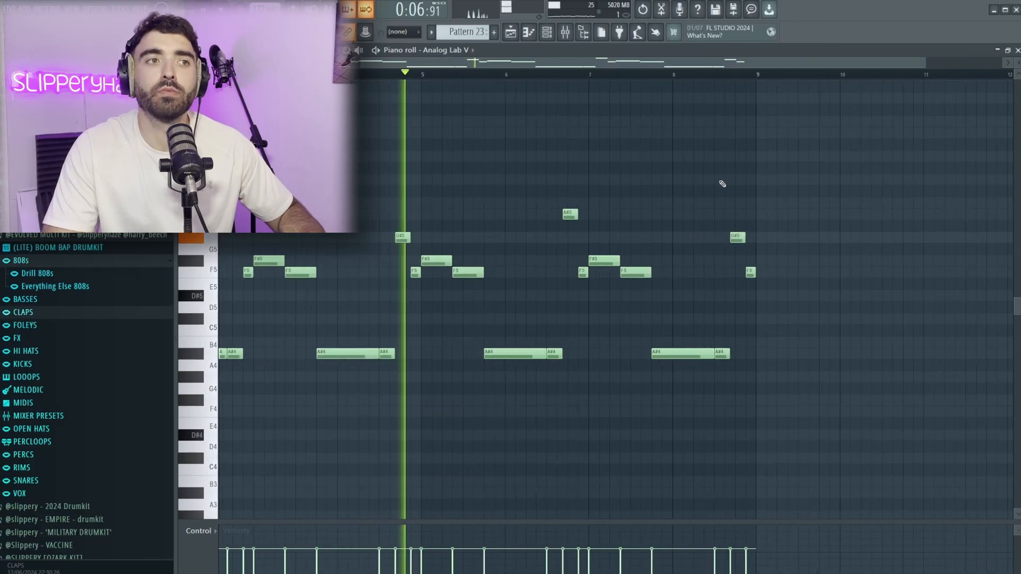
{"action": "scroll", "coordinate": [686, 194], "scroll_direction": "down", "scroll_amount": 1}
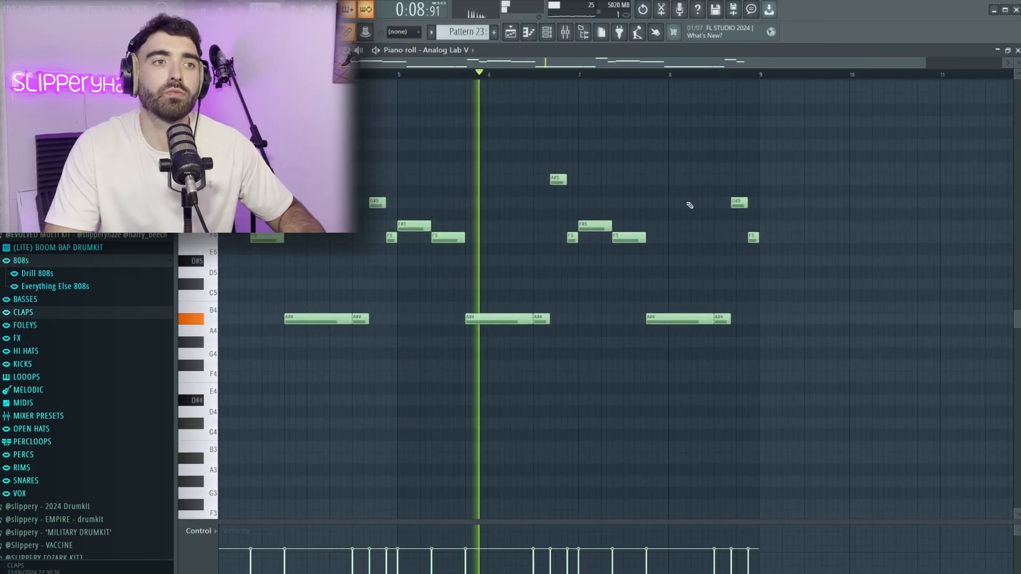
{"action": "scroll", "coordinate": [624, 311], "scroll_direction": "down", "scroll_amount": 2}
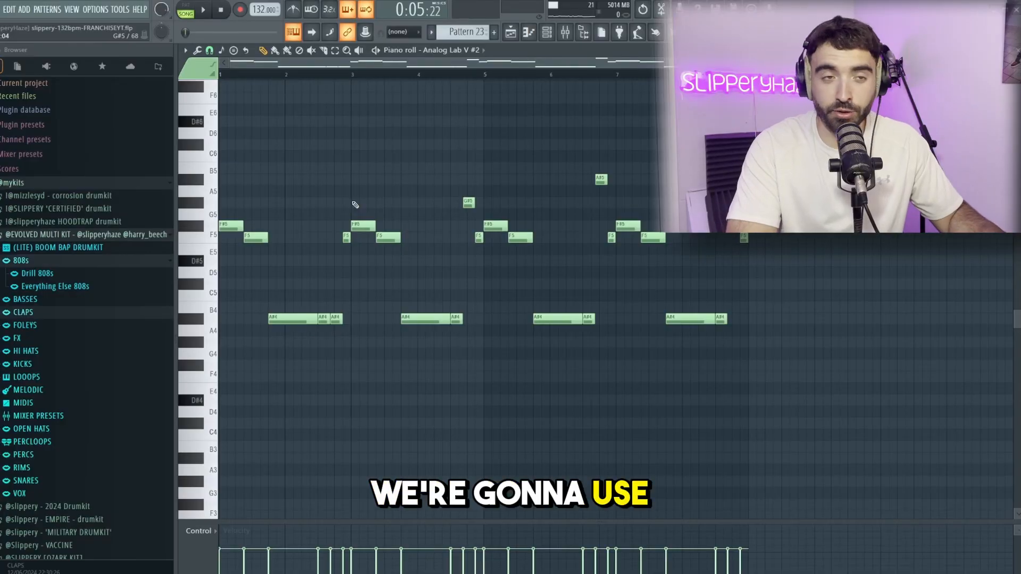
- Transpose the copied melody in the Analog Lab V #2 channel down one octave
{"action": "key", "text": "ctrl+Down"}
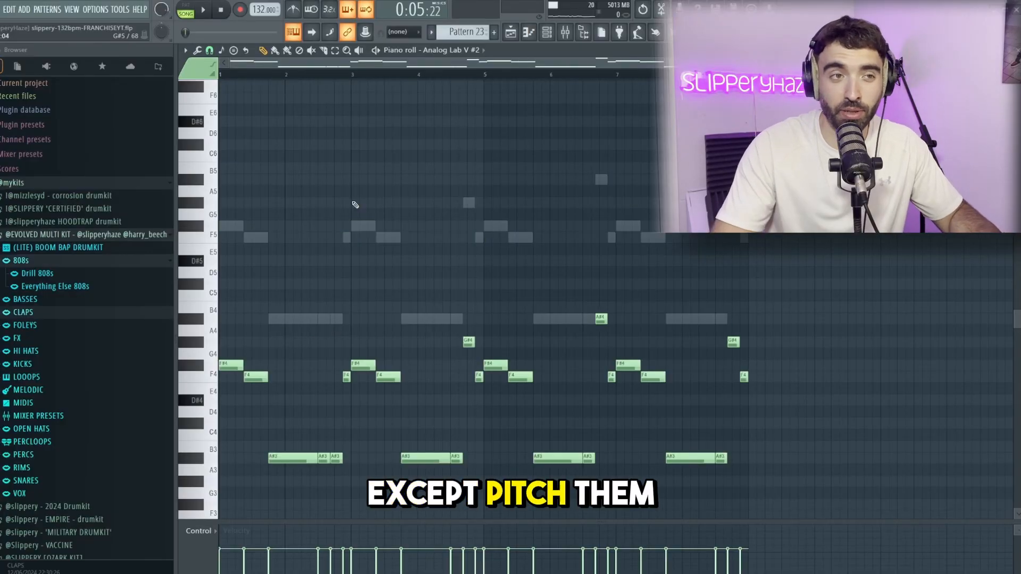
{"action": "key", "text": "space"}
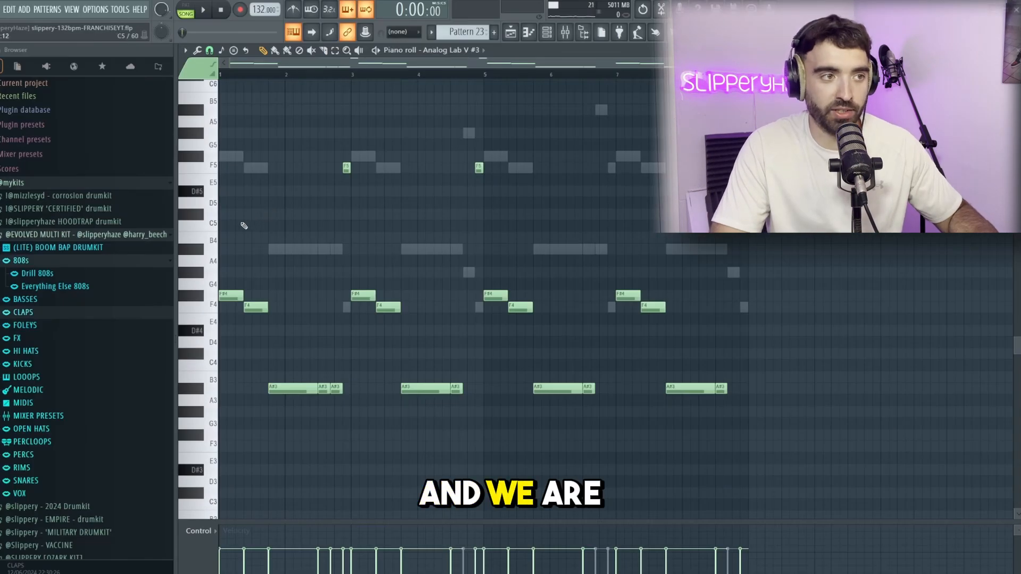
- Stack A#4 and D#5 notes above the first F#4 in Analog Lab V #3, matching its length, and play the chord
{"action": "scroll", "coordinate": [243, 226], "scroll_direction": "up", "scroll_amount": 2}
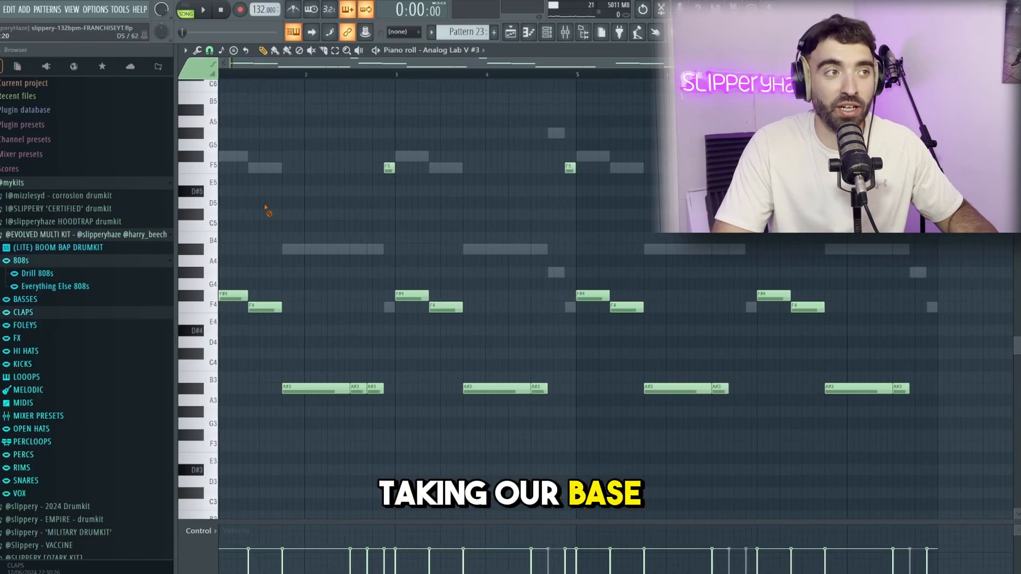
{"action": "key", "text": "space"}
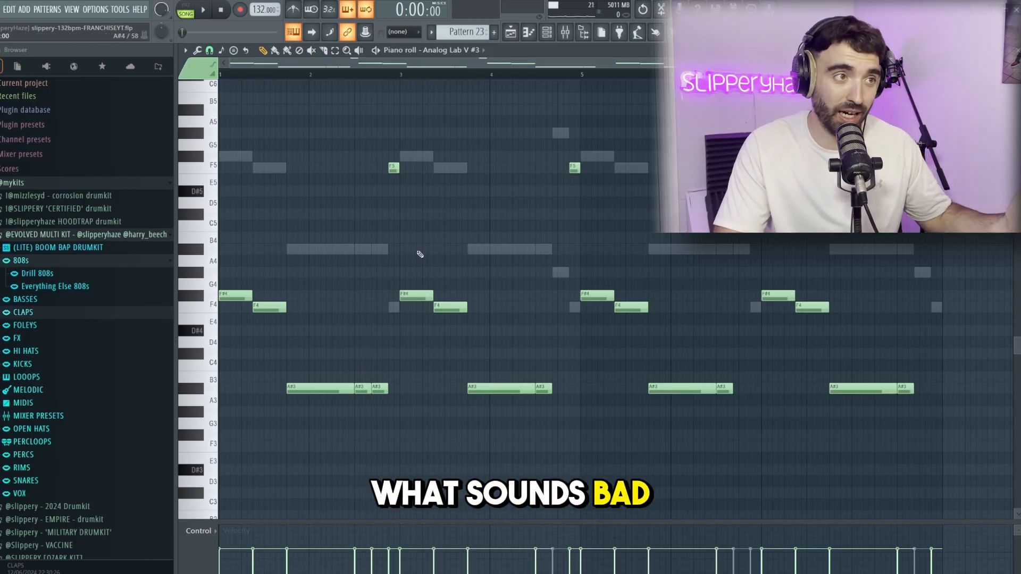
{"action": "left_click", "coordinate": [226, 279]}
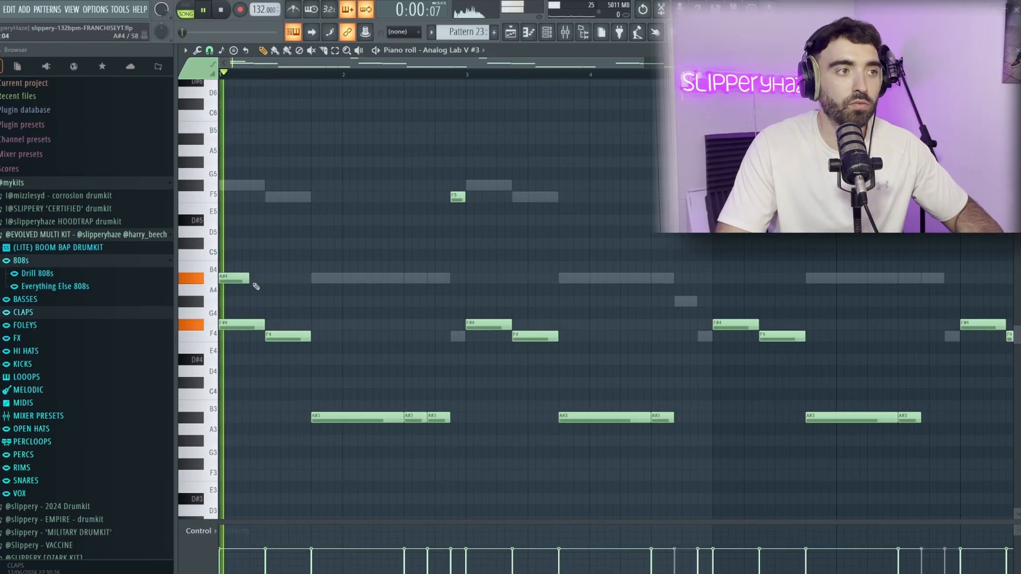
{"action": "key", "text": "space"}
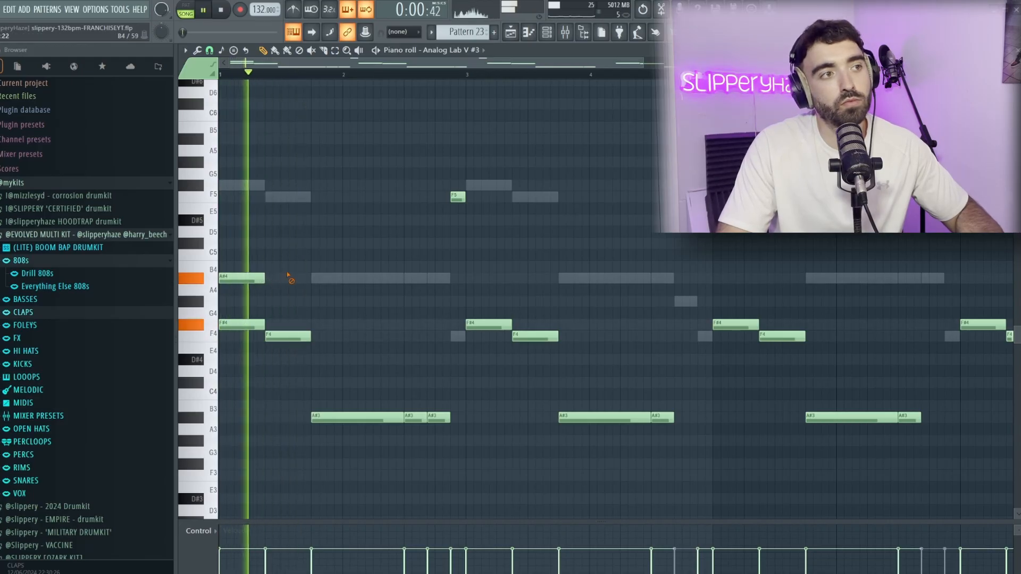
{"action": "mouse_move", "coordinate": [242, 223]}
{"action": "left_mouse_down"}
{"action": "mouse_move", "coordinate": [232, 182]}
{"action": "mouse_move", "coordinate": [225, 216]}
{"action": "left_mouse_up"}
{"action": "key", "text": "space"}
{"action": "key", "text": "space"}
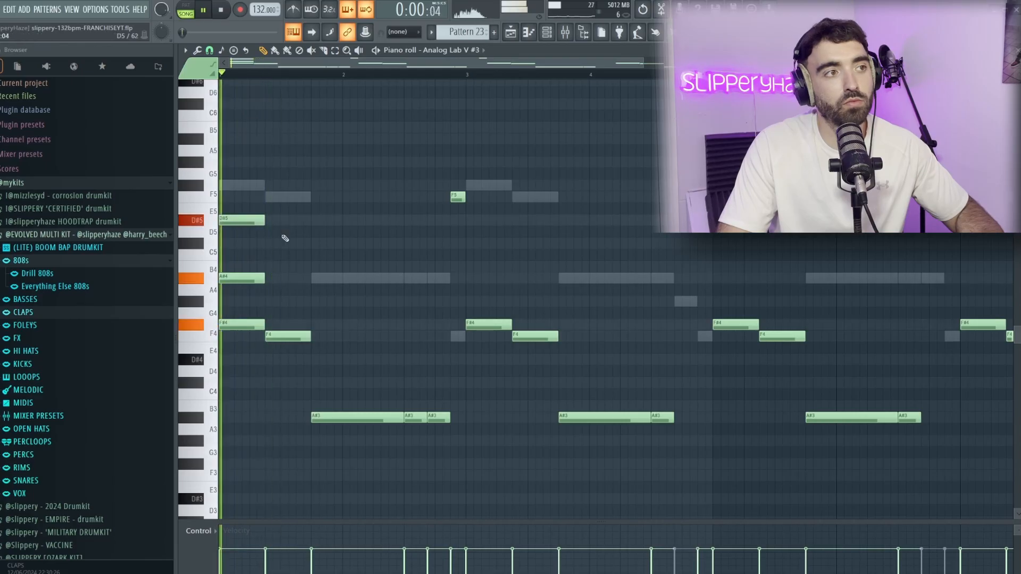
- Try the first chord's D#5 an octave lower, restore it to D#5 and play the chord
{"action": "scroll", "coordinate": [281, 242], "scroll_direction": "down", "scroll_amount": 1}
{"action": "left_click", "coordinate": [240, 219]}
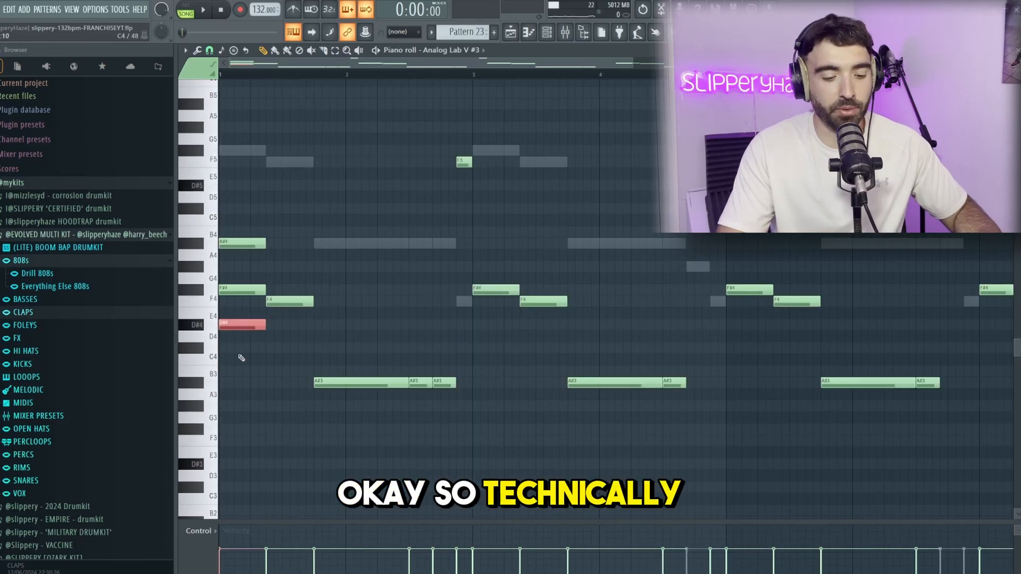
{"action": "key", "text": "ctrl+Up"}
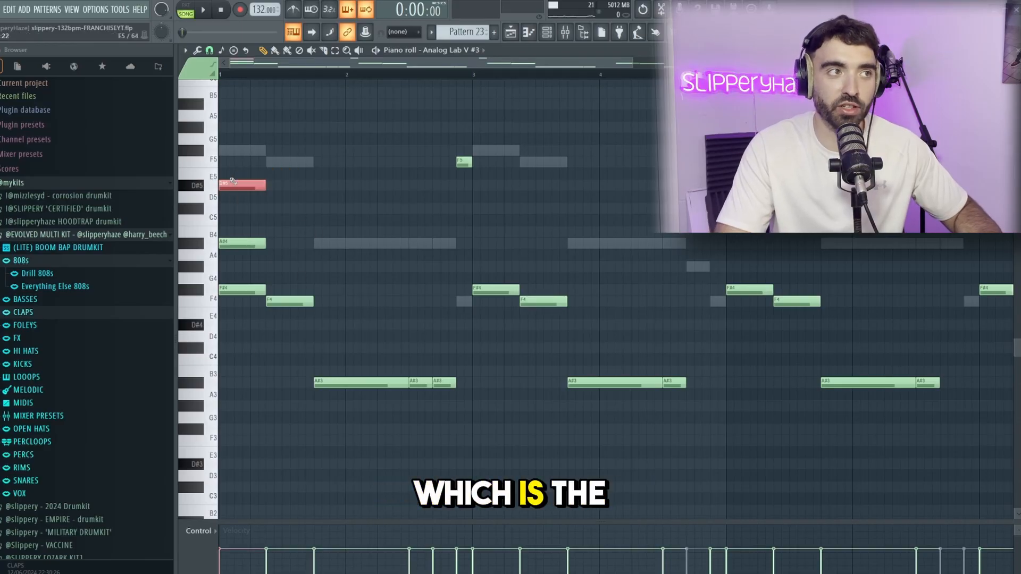
{"action": "scroll", "coordinate": [289, 174], "scroll_direction": "up", "scroll_amount": 2}
{"action": "key", "text": "space"}
{"action": "scroll", "coordinate": [320, 210], "scroll_direction": "down", "scroll_amount": 1}
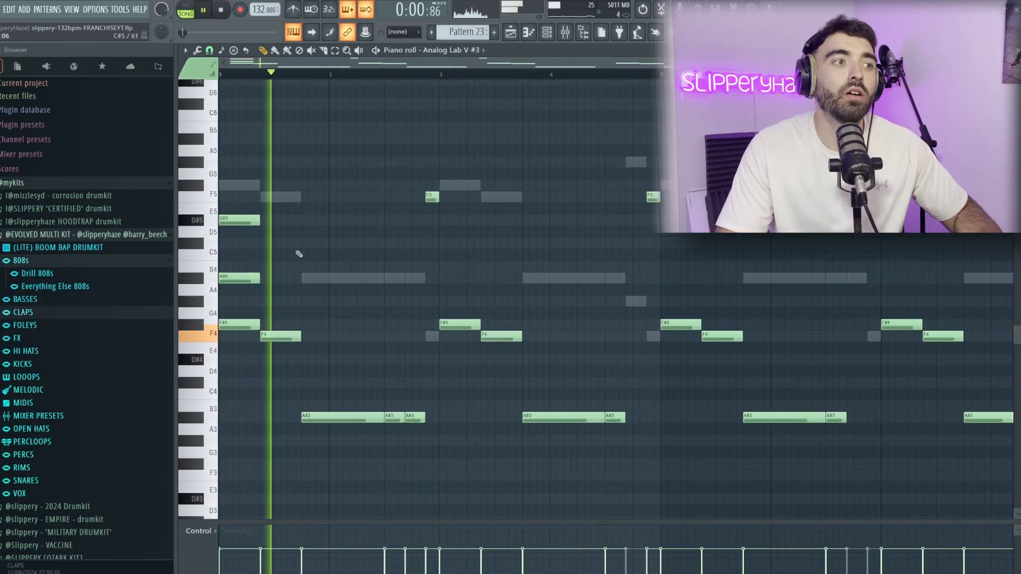
- Build the second chord by adding A#4 and F5 above the first F4, matching its length
{"action": "left_click", "coordinate": [274, 221]}
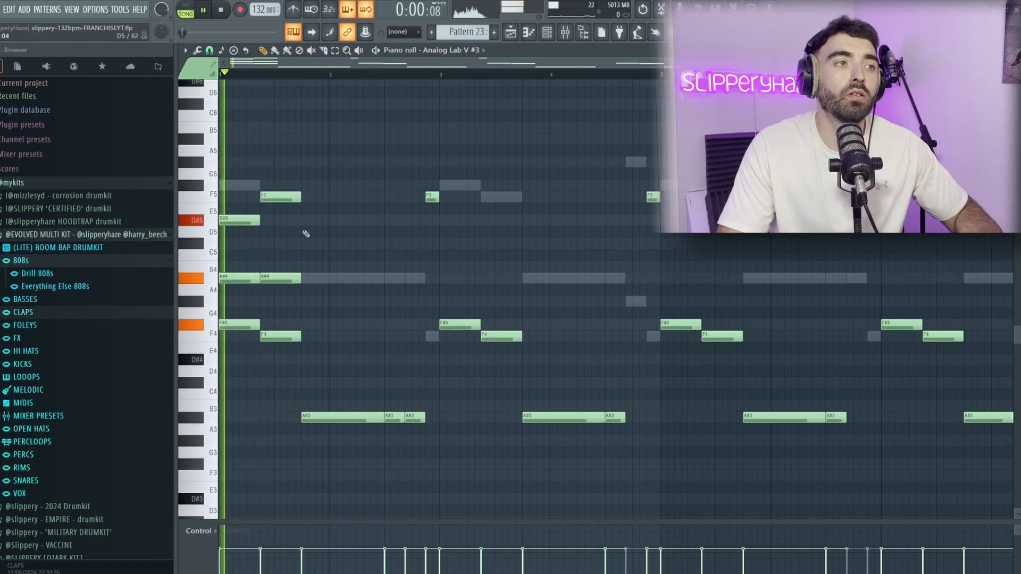
{"action": "scroll", "coordinate": [304, 249], "scroll_direction": "down", "scroll_amount": 1}
{"action": "scroll", "coordinate": [269, 306], "scroll_direction": "up", "scroll_amount": 2}
{"action": "scroll", "coordinate": [249, 317], "scroll_direction": "down", "scroll_amount": 2}
{"action": "scroll", "coordinate": [224, 327], "scroll_direction": "up", "scroll_amount": 2}
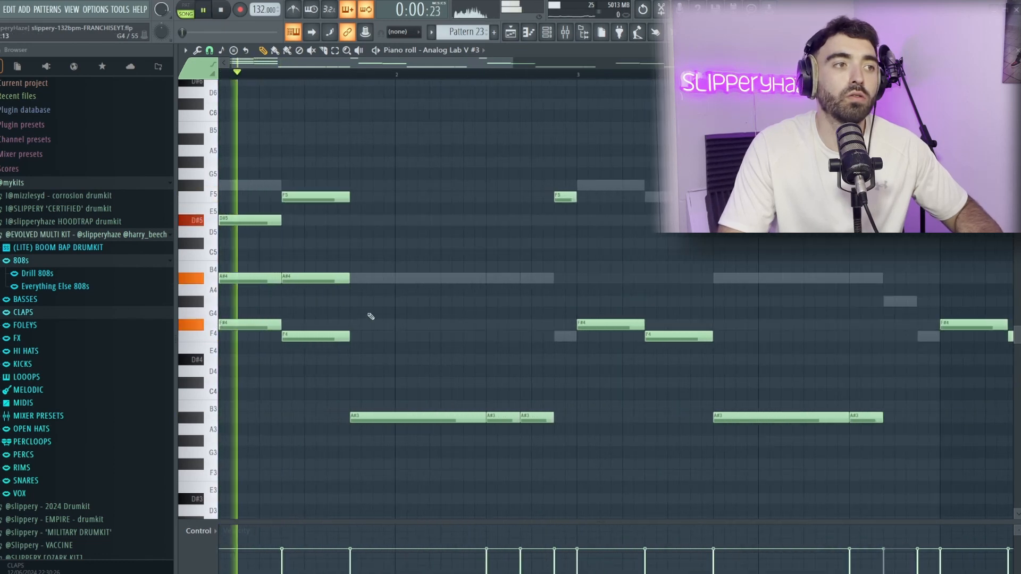
- Build the third chord by adding sustained A#4 and F4 notes above the first A#3 run, ending both at the F5 pickup
{"action": "left_click", "coordinate": [360, 275]}
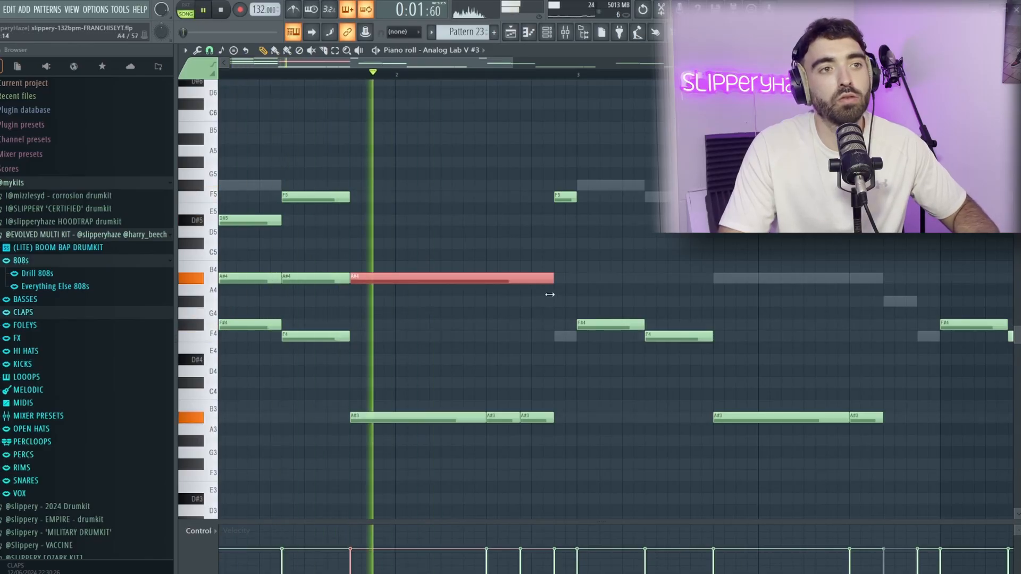
{"action": "left_click_drag", "start_coordinate": [376, 213], "coordinate": [340, 189]}
{"action": "key", "text": "ctrl+b"}
{"action": "left_click_drag", "start_coordinate": [414, 198], "coordinate": [525, 210]}
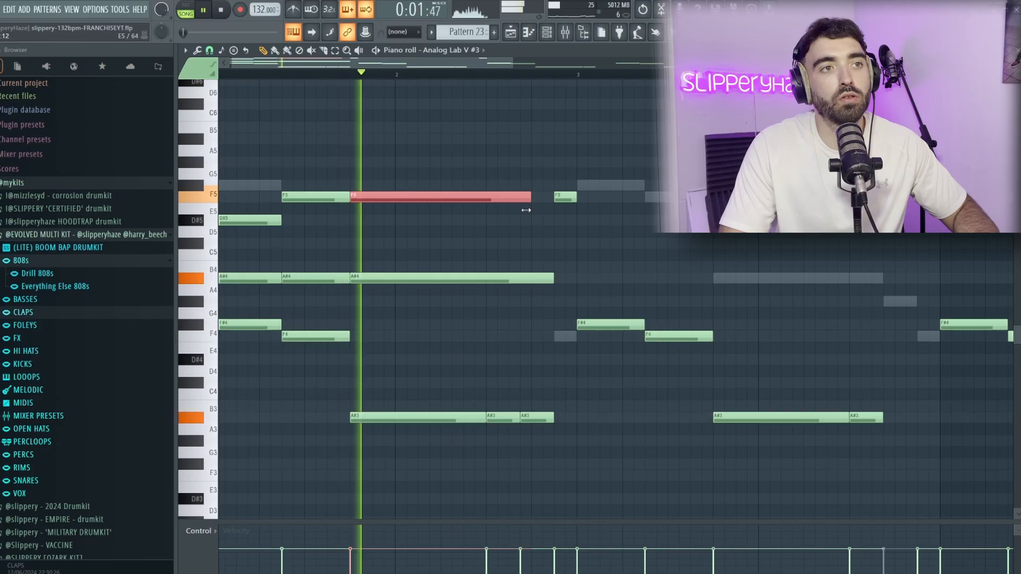
{"action": "key", "text": "ctrl+Down"}
{"action": "left_click", "coordinate": [467, 183], "text": "ctrl"}
{"action": "scroll", "coordinate": [467, 183], "scroll_direction": "down", "scroll_amount": 2}
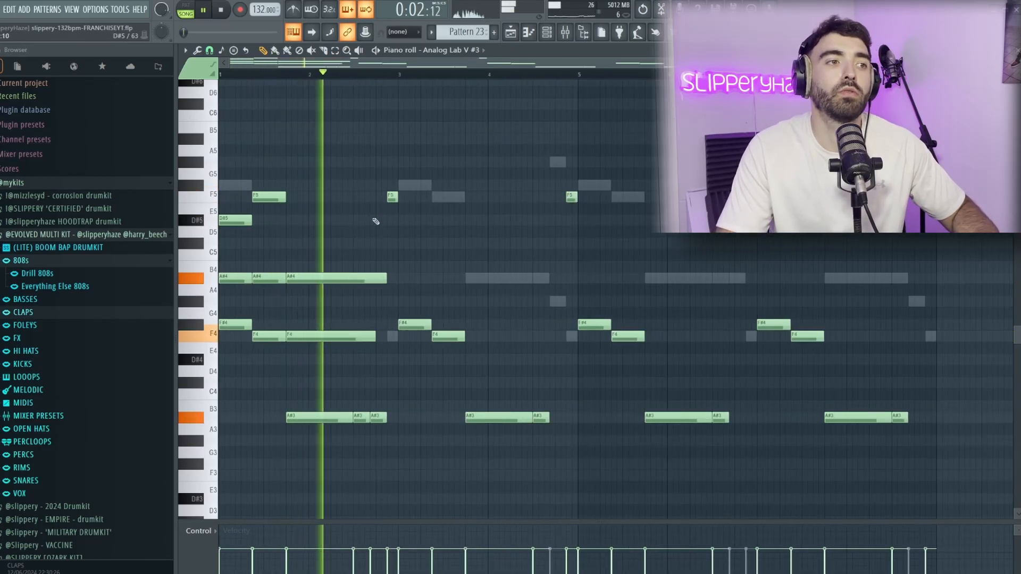
{"action": "scroll", "coordinate": [372, 340], "scroll_direction": "up", "scroll_amount": 2}
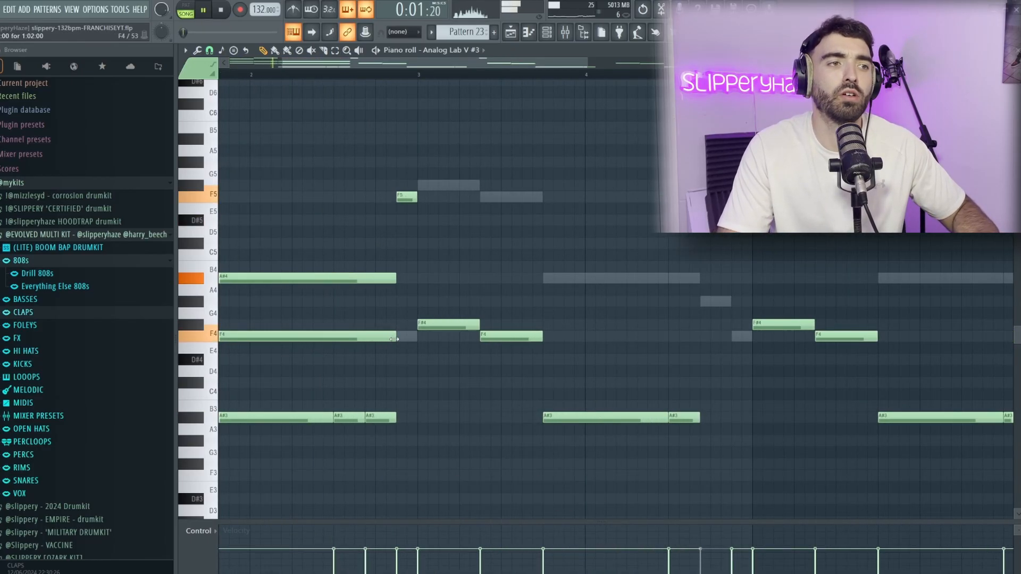
{"action": "scroll", "coordinate": [372, 346], "scroll_direction": "down", "scroll_amount": 3}
{"action": "scroll", "coordinate": [341, 338], "scroll_direction": "up", "scroll_amount": 2}
{"action": "scroll", "coordinate": [337, 328], "scroll_direction": "down", "scroll_amount": 1}
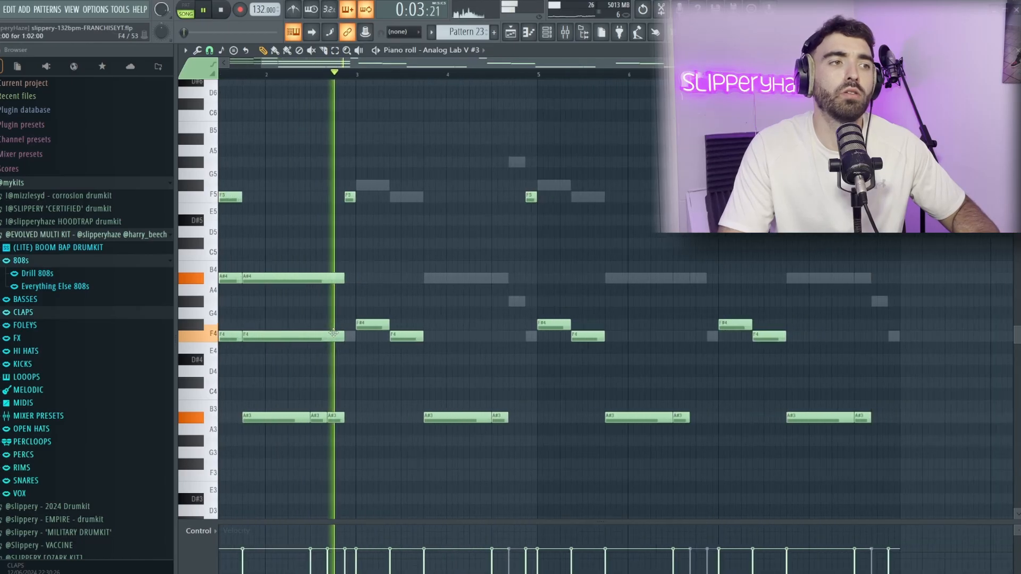
- Copy the upper D#5, F5 and A#4 chord notes to the phrase starting at bar 3, and add an F4 below the held A#4
{"action": "scroll", "coordinate": [332, 340], "scroll_direction": "down", "scroll_amount": 1}
{"action": "left_click_drag", "start_coordinate": [311, 291], "coordinate": [224, 188]}
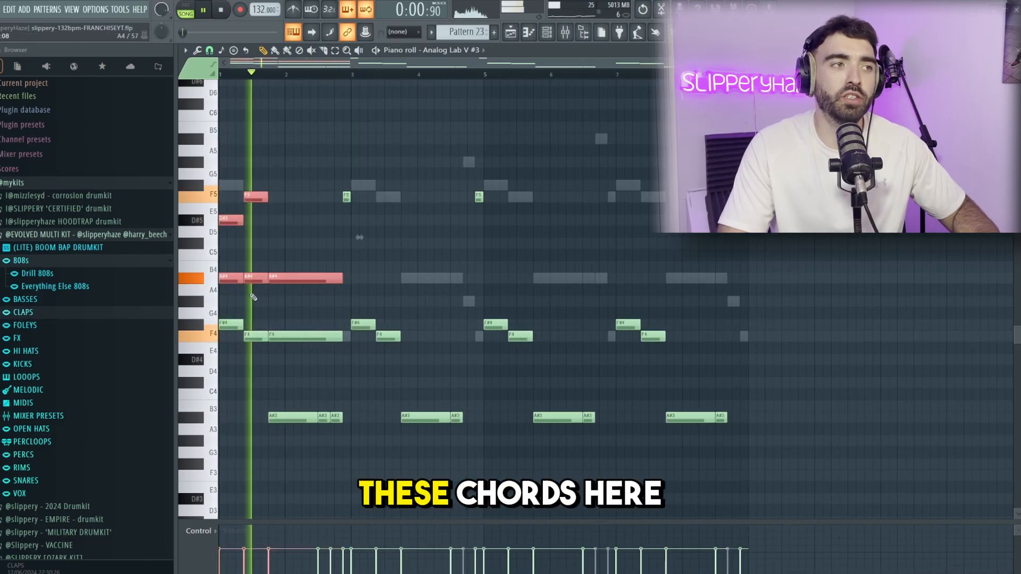
{"action": "left_click_drag", "start_coordinate": [228, 282], "coordinate": [364, 290]}
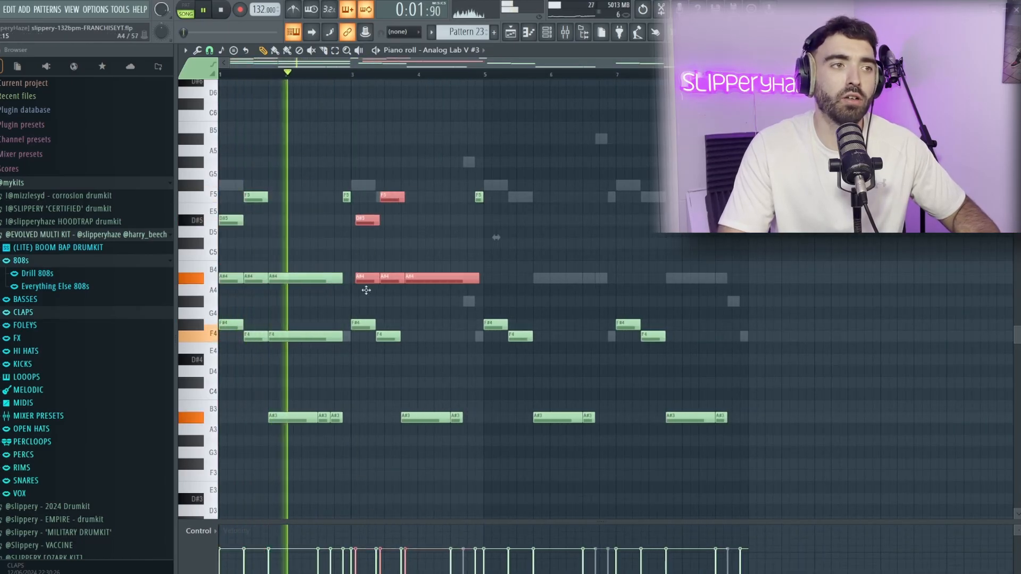
{"action": "left_click", "coordinate": [403, 313], "text": "ctrl"}
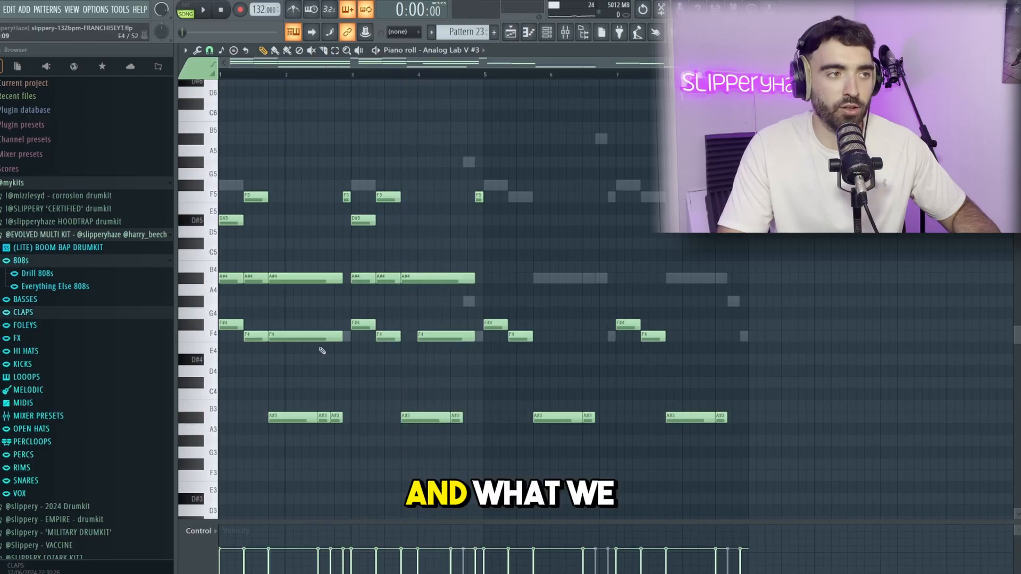
- Transpose the selected upper chord notes of both phrases, including the held F4s, up one octave and play the chords
{"action": "left_click_drag", "start_coordinate": [320, 348], "coordinate": [216, 146]}
{"action": "left_click_drag", "start_coordinate": [427, 294], "coordinate": [414, 266]}
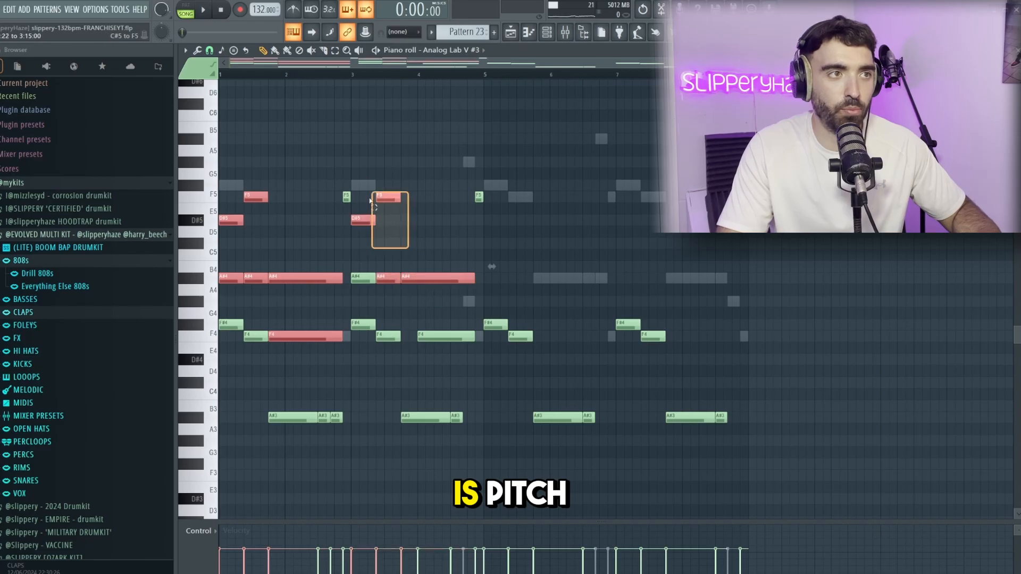
{"action": "left_click", "coordinate": [440, 335], "text": "ctrl"}
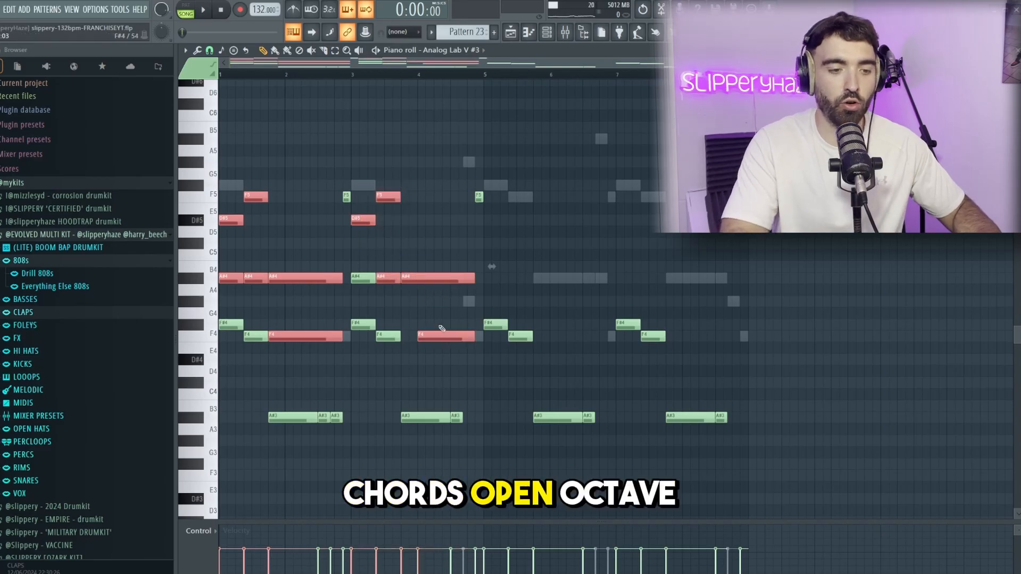
{"action": "key", "text": "ctrl+Up"}
{"action": "key", "text": "space"}
{"action": "scroll", "coordinate": [225, 279], "scroll_direction": "up", "scroll_amount": 2}
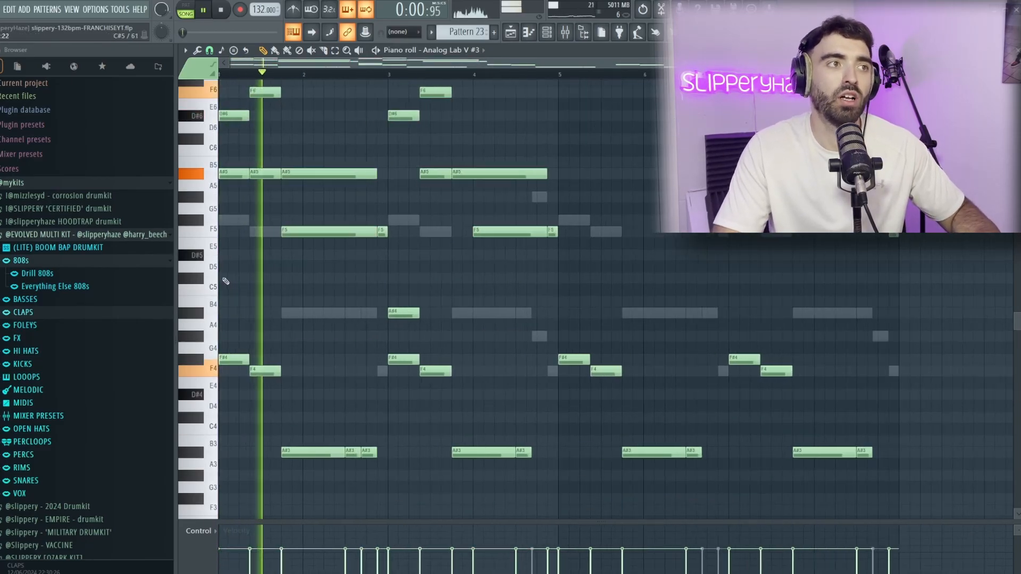
- Carry the upper chord notes through all eight bars on the Analog Lab V #3 channel and play the progression
{"action": "scroll", "coordinate": [263, 281], "scroll_direction": "down", "scroll_amount": 2}
{"action": "scroll", "coordinate": [360, 292], "scroll_direction": "up", "scroll_amount": 2}
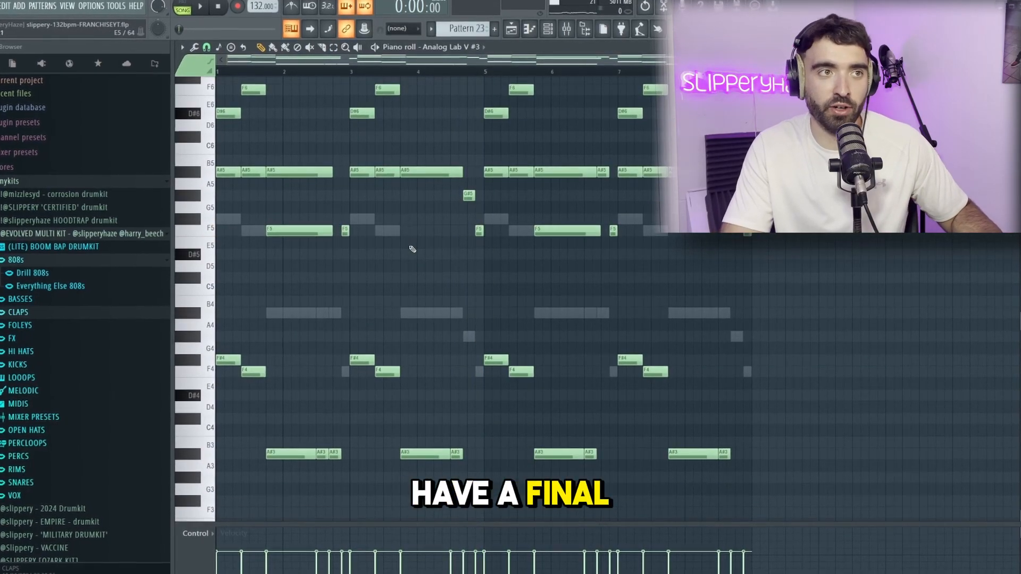
{"action": "scroll", "coordinate": [434, 270], "scroll_direction": "up", "scroll_amount": 1}
{"action": "key", "text": "space"}
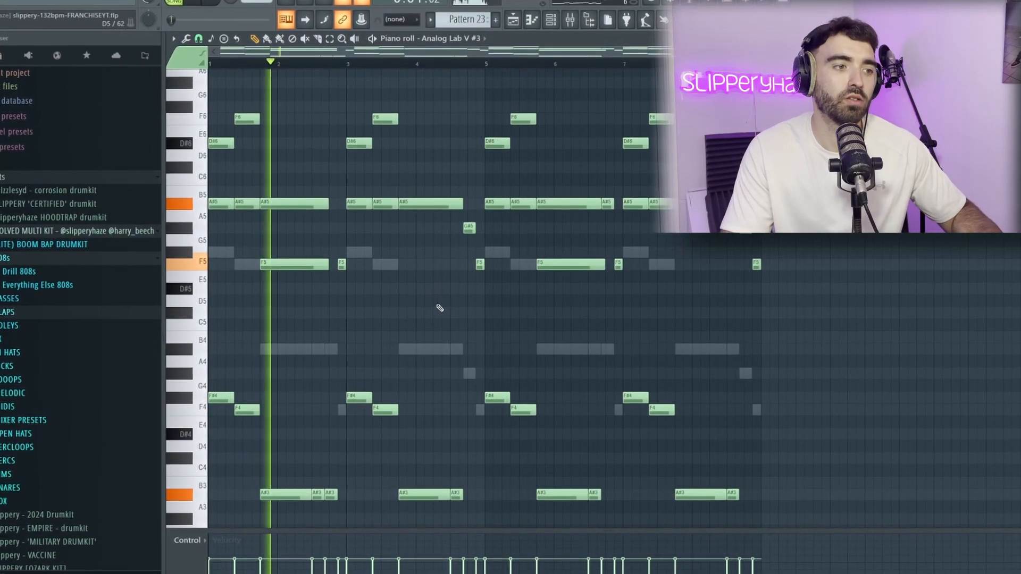
{"action": "scroll", "coordinate": [443, 305], "scroll_direction": "down", "scroll_amount": 1}
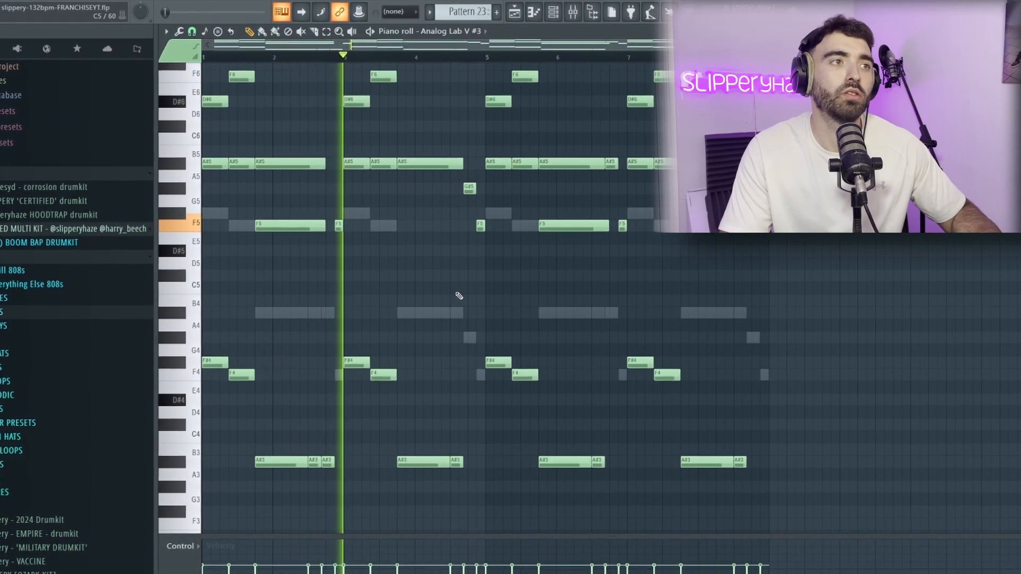
{"action": "scroll", "coordinate": [464, 300], "scroll_direction": "up", "scroll_amount": 2}
{"action": "scroll", "coordinate": [470, 315], "scroll_direction": "down", "scroll_amount": 1}
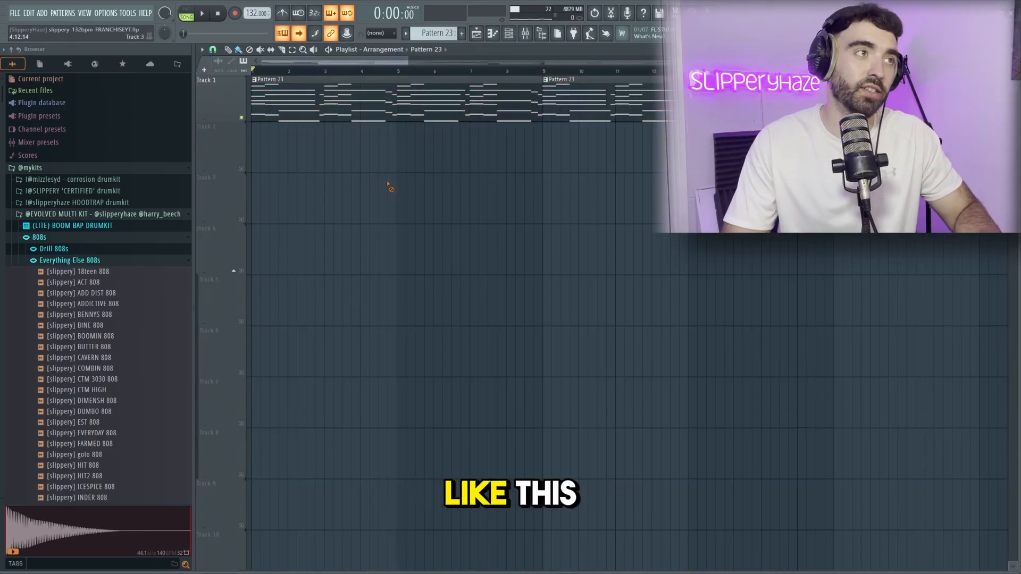
- Play the two Pattern 23 clips on Track 1 of the playlist to hear the layered melody
{"action": "key", "text": "space"}
{"action": "scroll", "coordinate": [386, 184], "scroll_direction": "down", "scroll_amount": 2}
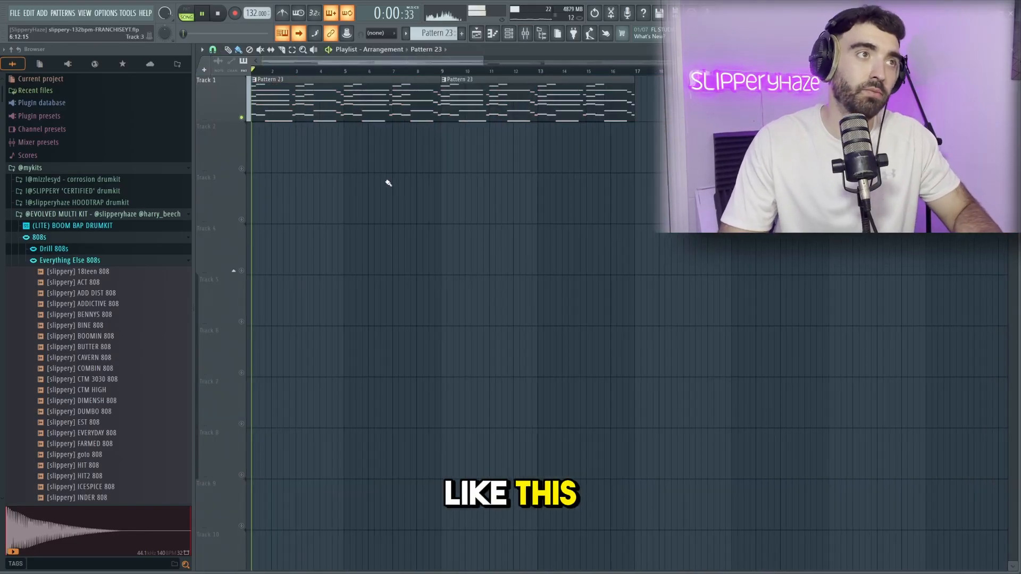
{"action": "scroll", "coordinate": [289, 175], "scroll_direction": "down", "scroll_amount": 4}
{"action": "scroll", "coordinate": [290, 176], "scroll_direction": "up", "scroll_amount": 6}
{"action": "scroll", "coordinate": [297, 182], "scroll_direction": "up", "scroll_amount": 2}
{"action": "scroll", "coordinate": [299, 186], "scroll_direction": "up", "scroll_amount": 1}
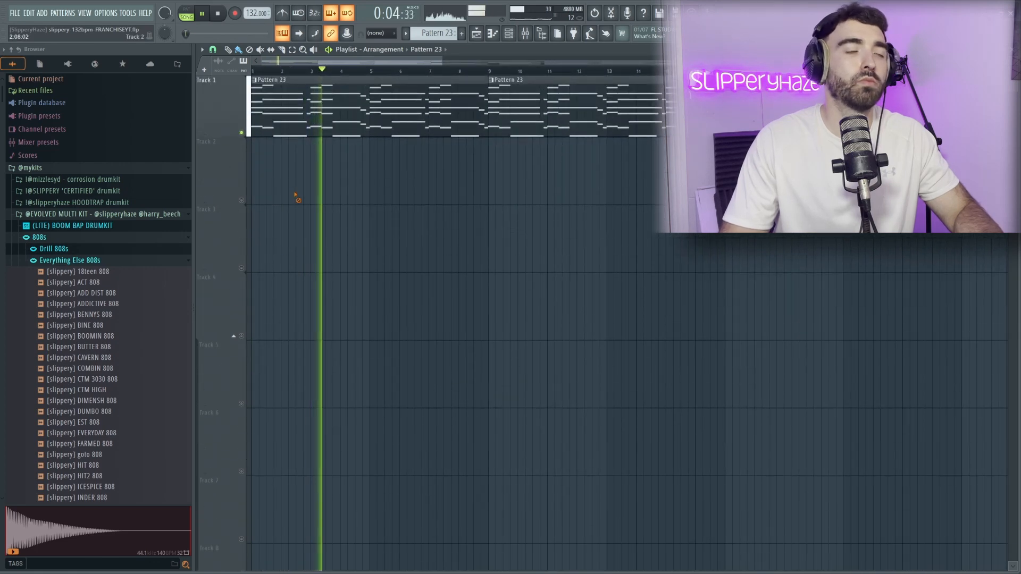
{"action": "scroll", "coordinate": [302, 190], "scroll_direction": "down", "scroll_amount": 3}
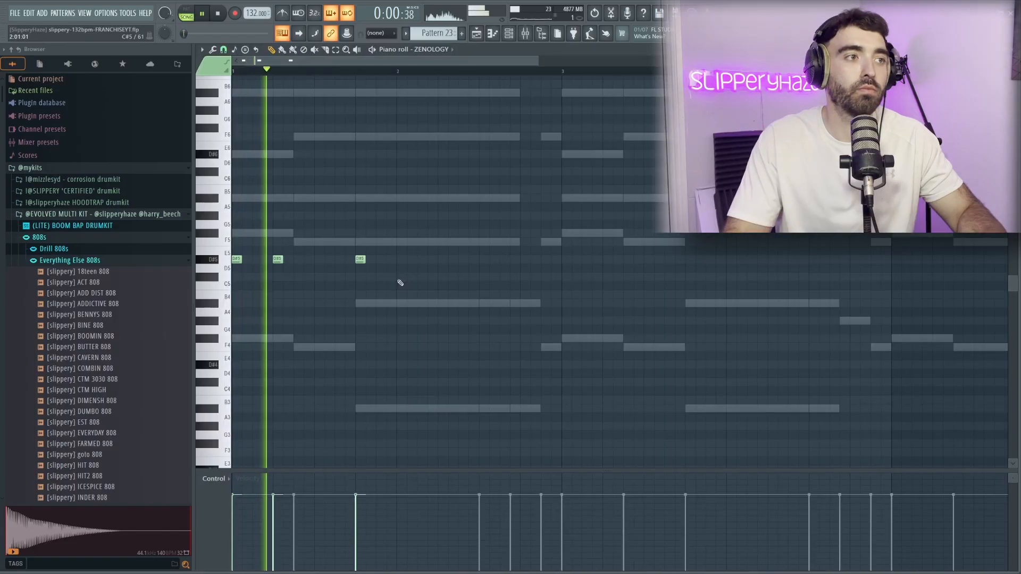
- Complete the two-bar D#5 pattern on the ZENOLOGY channel with five short notes and duplicate it to fill eight bars
{"action": "left_click_drag", "start_coordinate": [416, 275], "coordinate": [229, 194]}
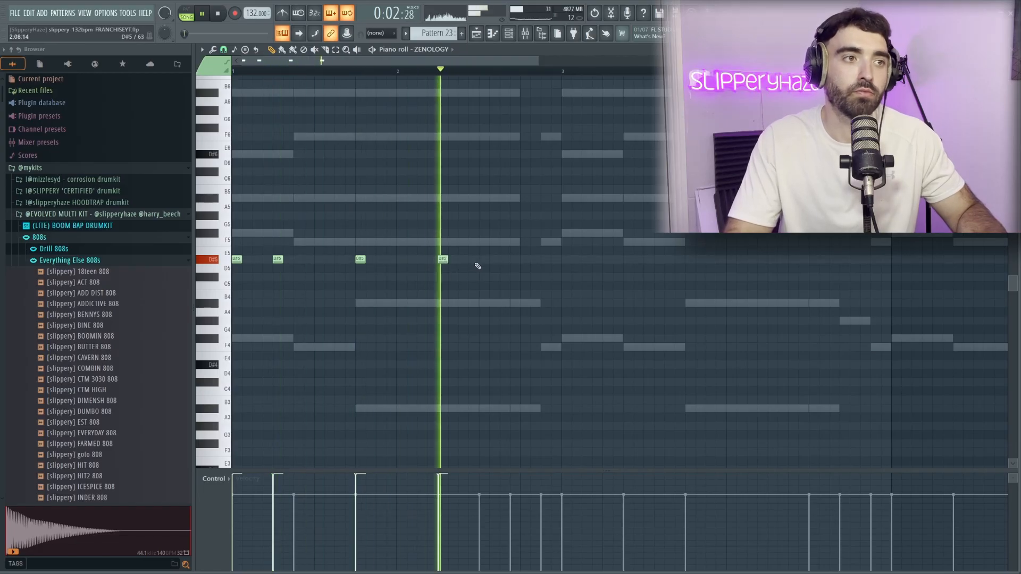
{"action": "scroll", "coordinate": [505, 244], "scroll_direction": "down", "scroll_amount": 3}
{"action": "left_click_drag", "start_coordinate": [233, 71], "coordinate": [423, 94]}
{"action": "key", "text": "ctrl+b"}
{"action": "left_click_drag", "start_coordinate": [615, 74], "coordinate": [574, 82]}
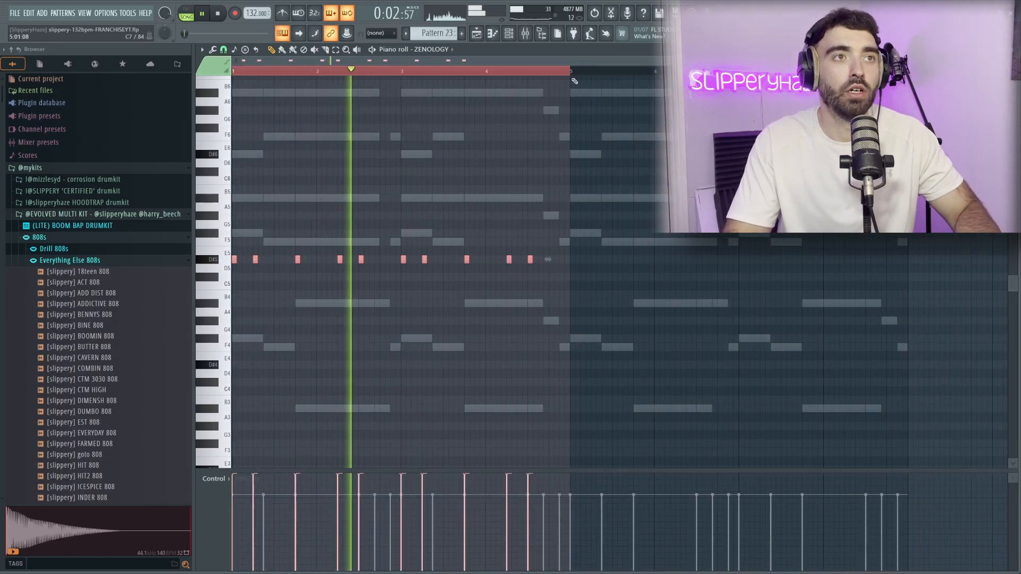
{"action": "key", "text": "ctrl+b"}
{"action": "right_click", "coordinate": [547, 139]}
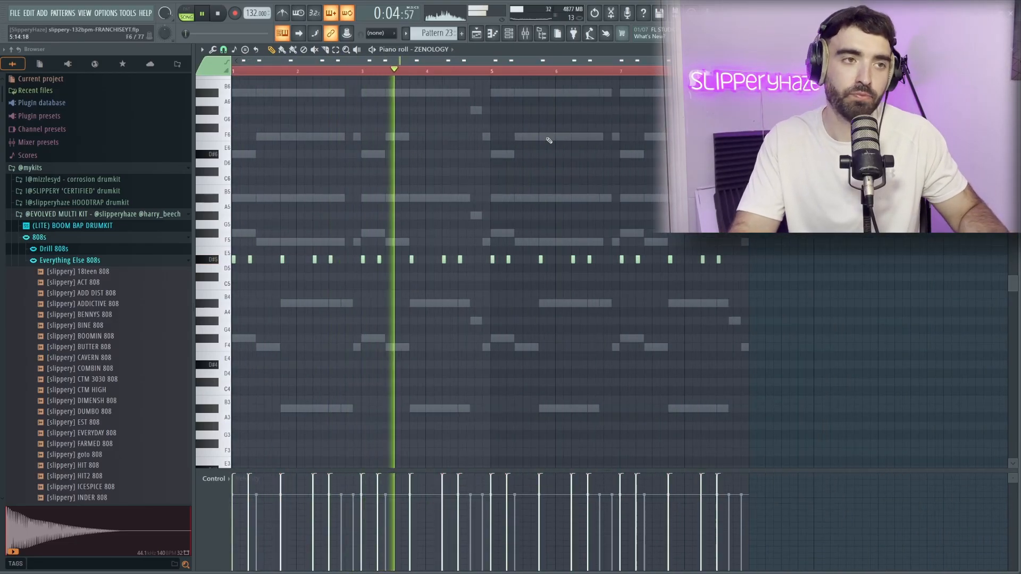
{"action": "key", "text": "ctrl+a"}
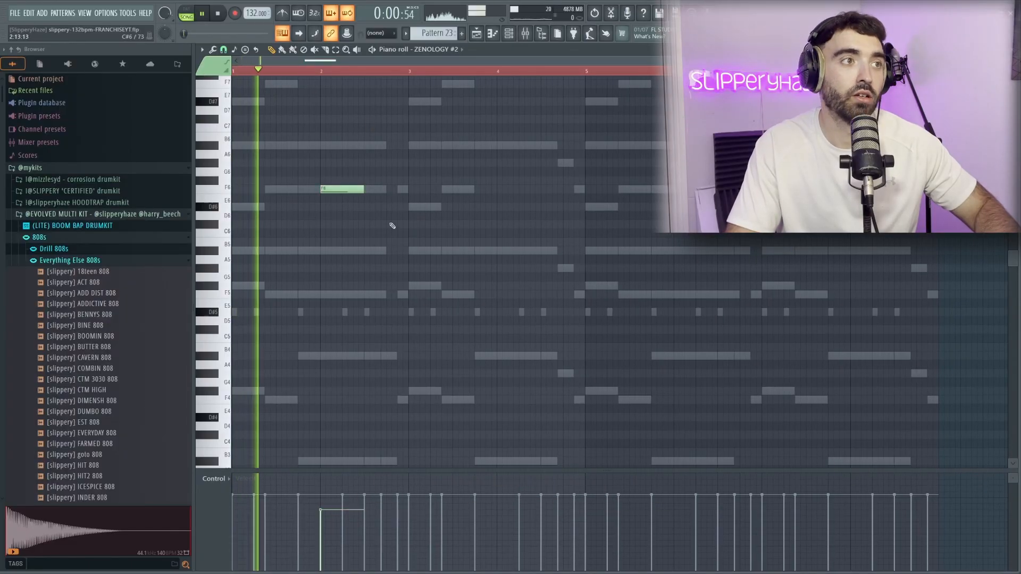
- Try a slightly higher velocity on the F6 note at bar 2 of the ZENOLOGY #2 channel
{"action": "left_click_drag", "start_coordinate": [392, 225], "coordinate": [340, 170]}
{"action": "scroll", "coordinate": [340, 170], "scroll_direction": "up", "scroll_amount": 1}
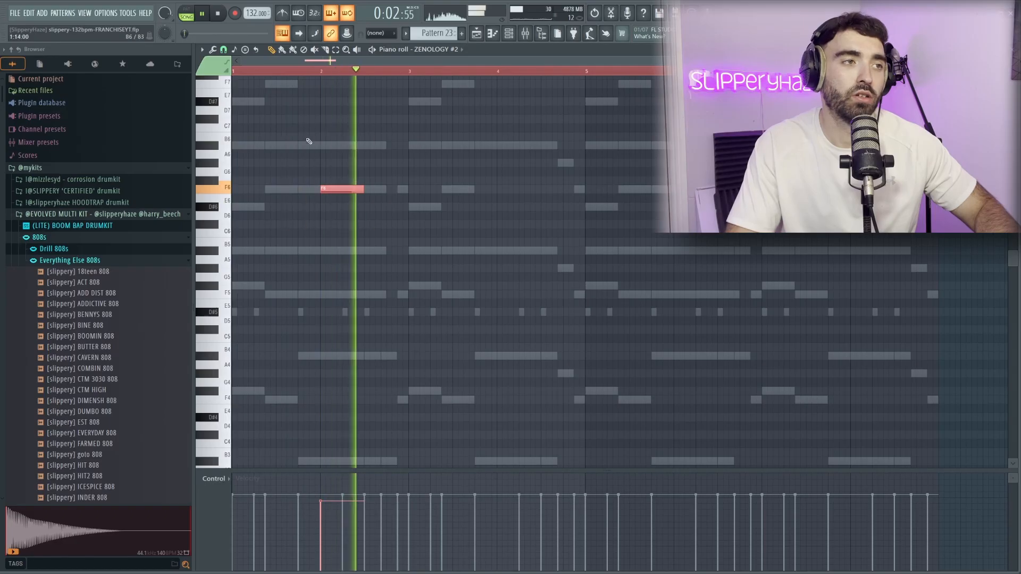
{"action": "scroll", "coordinate": [391, 155], "scroll_direction": "down", "scroll_amount": 1}
{"action": "left_click", "coordinate": [463, 166], "text": "ctrl"}
{"action": "left_click_drag", "start_coordinate": [381, 228], "coordinate": [316, 170]}
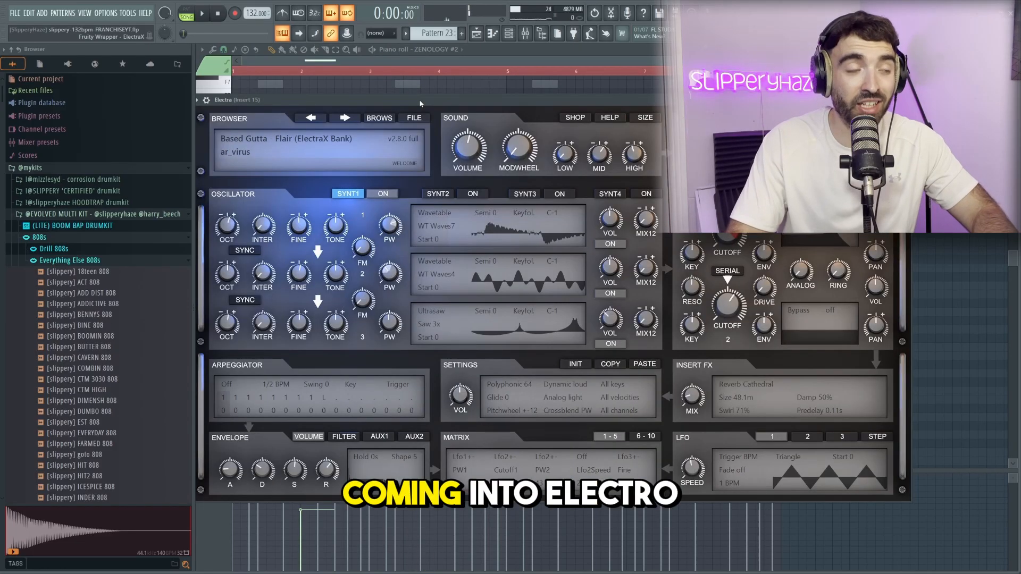
- Repeat the long A#6 note at the start of bars 3, 5 and 7 on the Electra channel and play it
{"action": "left_click_drag", "start_coordinate": [420, 104], "coordinate": [430, 100]}
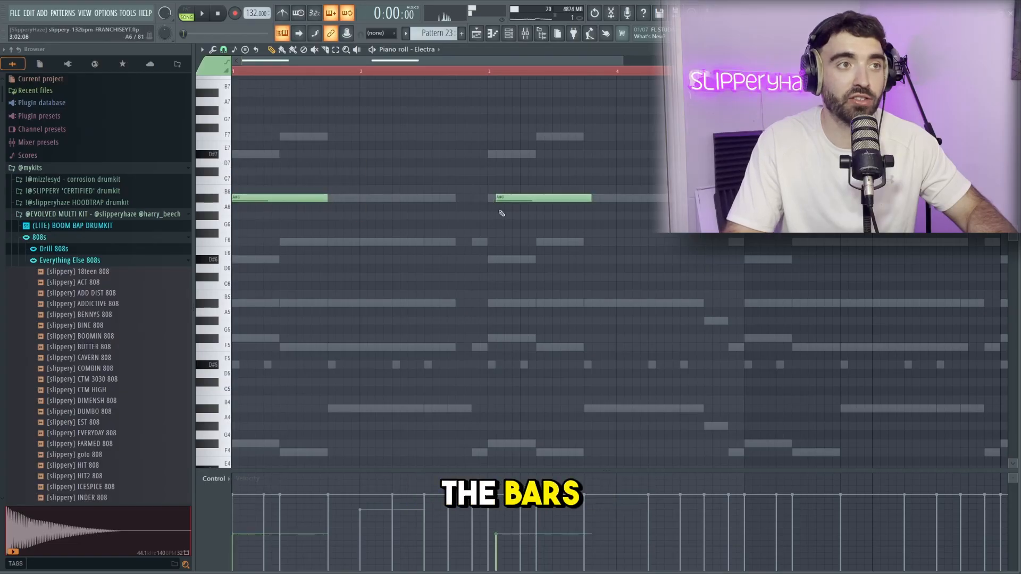
{"action": "scroll", "coordinate": [514, 225], "scroll_direction": "down", "scroll_amount": 2}
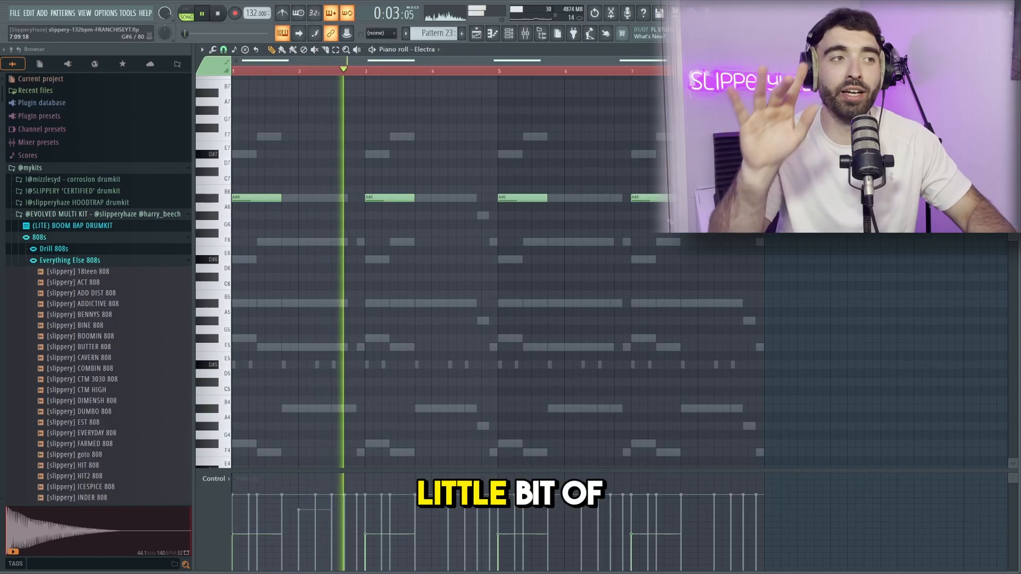
{"action": "scroll", "coordinate": [669, 220], "scroll_direction": "down", "scroll_amount": 1}
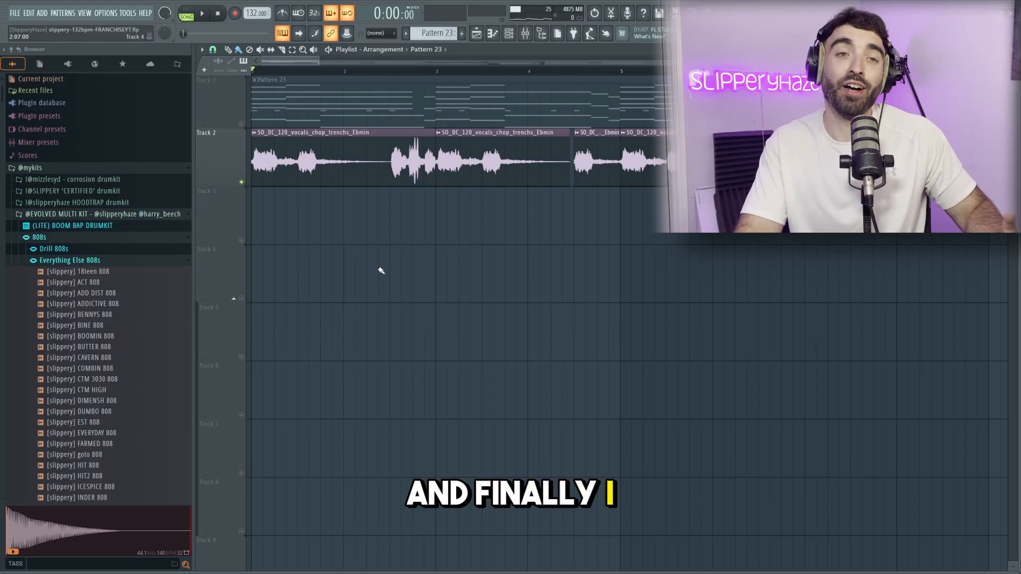
- Select the vocal chop clips on Track 2, enable Track 1 again, clear the selection and play both tracks together
{"action": "scroll", "coordinate": [647, 209], "scroll_direction": "down", "scroll_amount": 2}
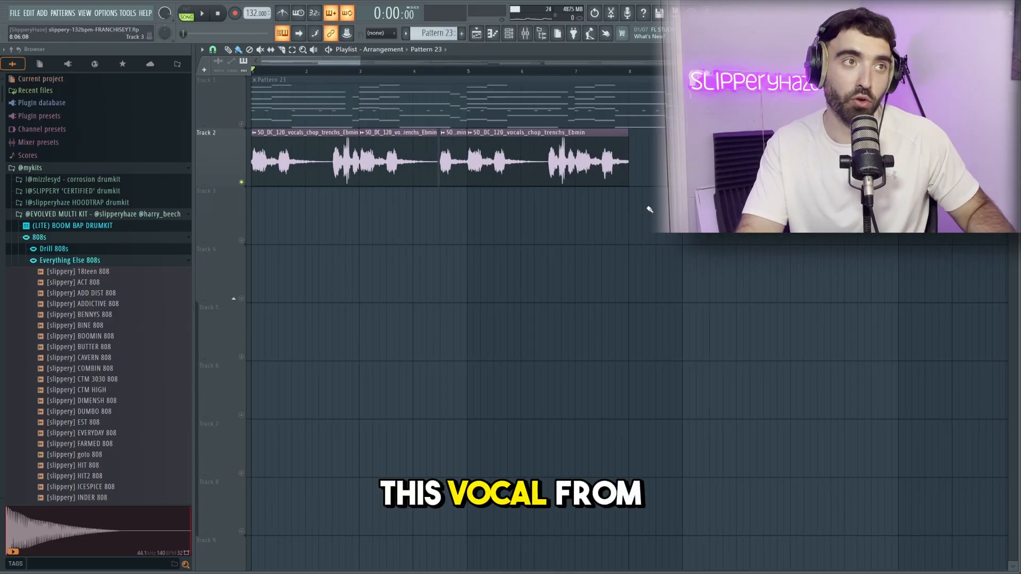
{"action": "scroll", "coordinate": [250, 128], "scroll_direction": "down", "scroll_amount": 2}
{"action": "left_click_drag", "start_coordinate": [625, 181], "coordinate": [217, 181]}
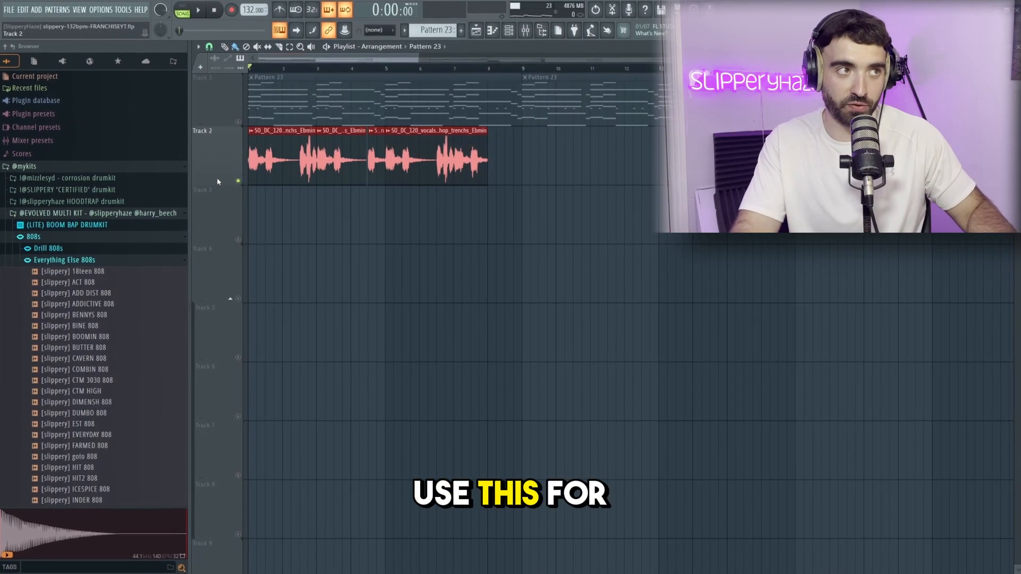
{"action": "left_click", "coordinate": [235, 120]}
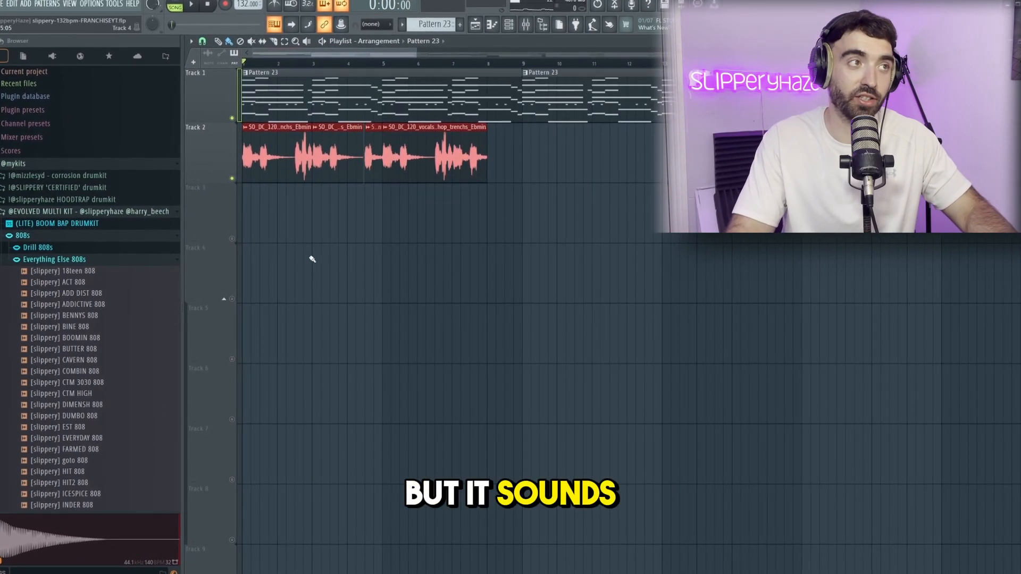
{"action": "left_click", "coordinate": [314, 265], "text": "ctrl"}
{"action": "key", "text": "space"}
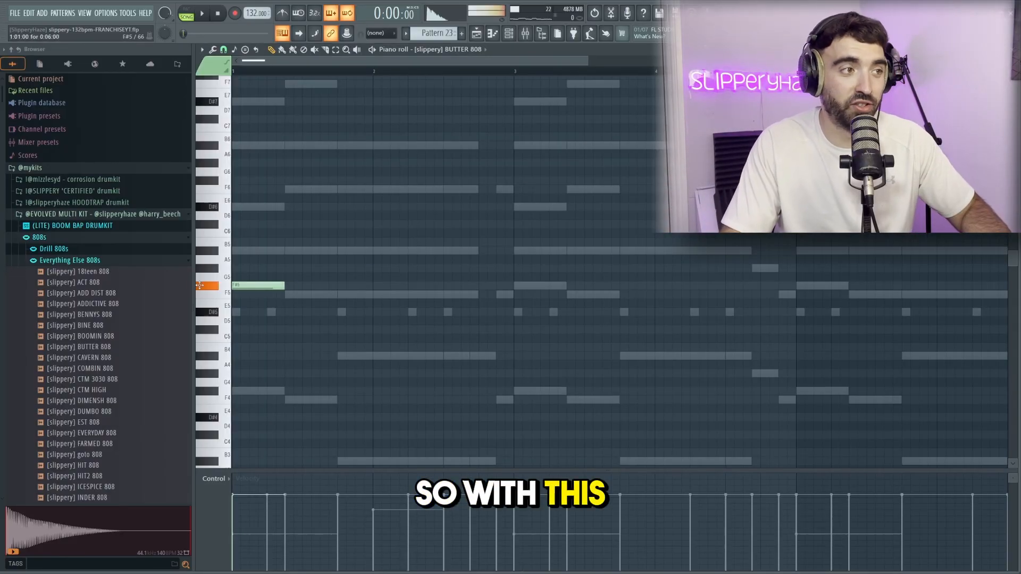
- Follow the opening F#5 on the BUTTER 808 channel with an F5 and repeat the pair every two bars through bar 8
{"action": "scroll", "coordinate": [319, 325], "scroll_direction": "down", "scroll_amount": 3}
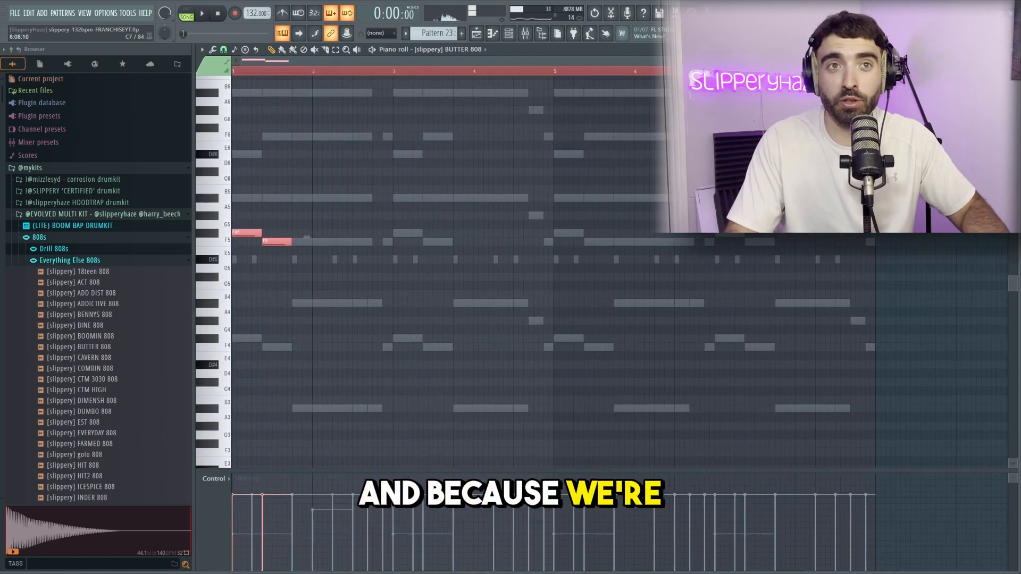
{"action": "left_click_drag", "start_coordinate": [875, 71], "coordinate": [462, 85]}
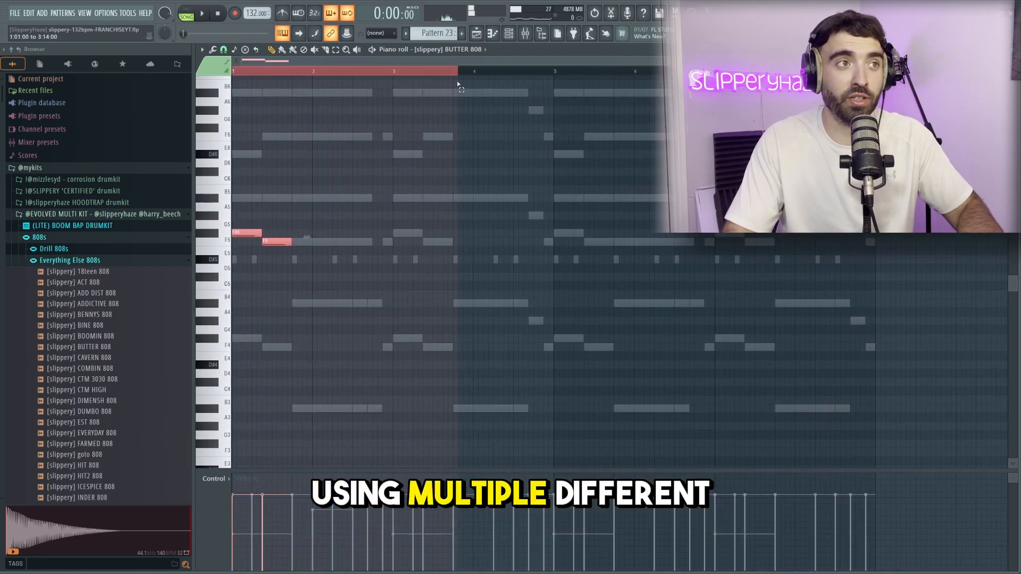
{"action": "key", "text": "ctrl+b"}
{"action": "key", "text": "ctrl+b"}
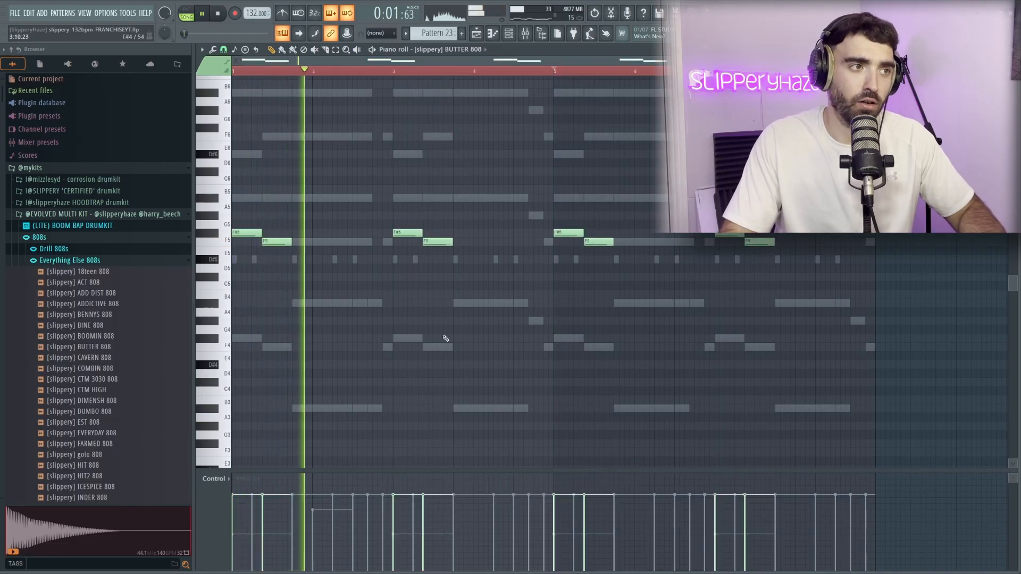
{"action": "scroll", "coordinate": [458, 339], "scroll_direction": "down", "scroll_amount": 1}
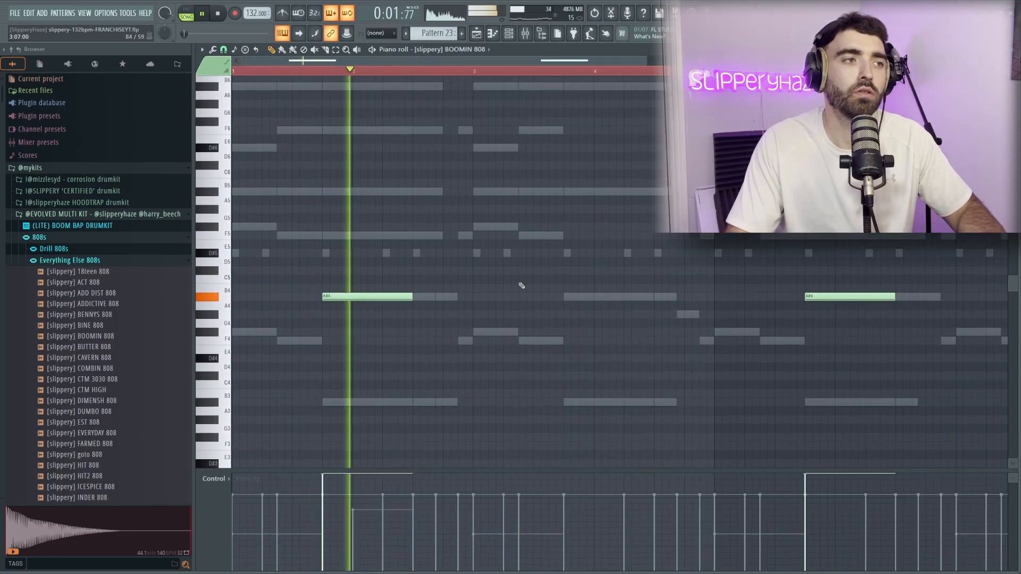
- On the WALK 808 channel, raise the second A#4 in bar 6 one octave and follow it with a one-step F5
{"action": "scroll", "coordinate": [523, 295], "scroll_direction": "up", "scroll_amount": 1}
{"action": "scroll", "coordinate": [443, 241], "scroll_direction": "down", "scroll_amount": 1}
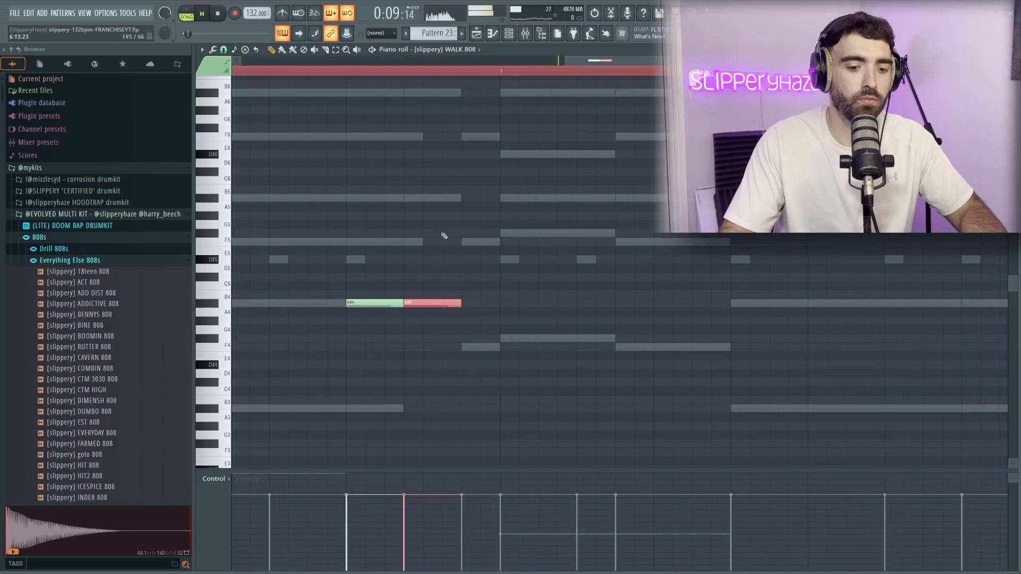
{"action": "key", "text": "ctrl+Up"}
{"action": "left_click", "coordinate": [470, 242]}
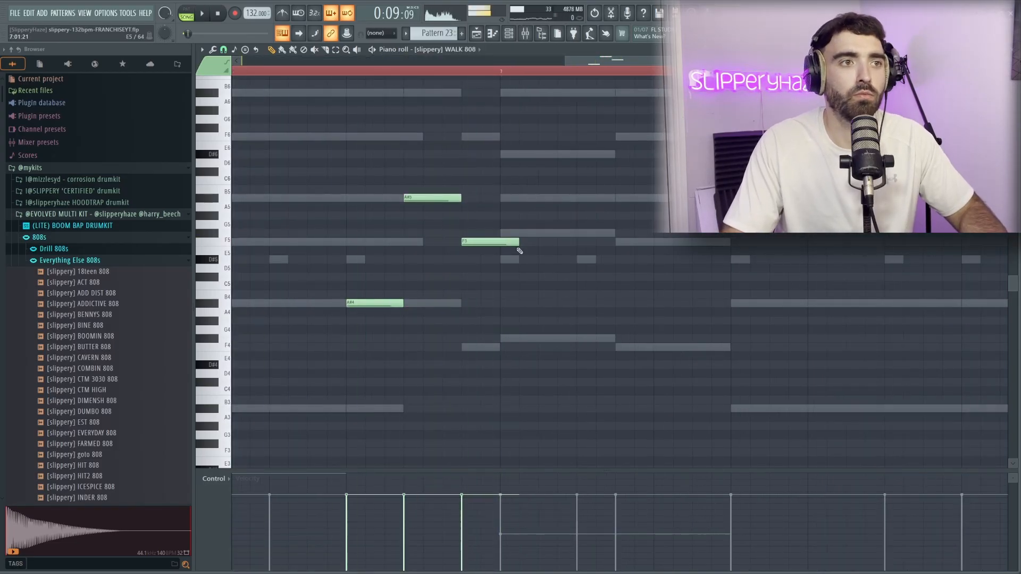
{"action": "left_click_drag", "start_coordinate": [515, 243], "coordinate": [484, 244]}
{"action": "scroll", "coordinate": [489, 247], "scroll_direction": "down", "scroll_amount": 1}
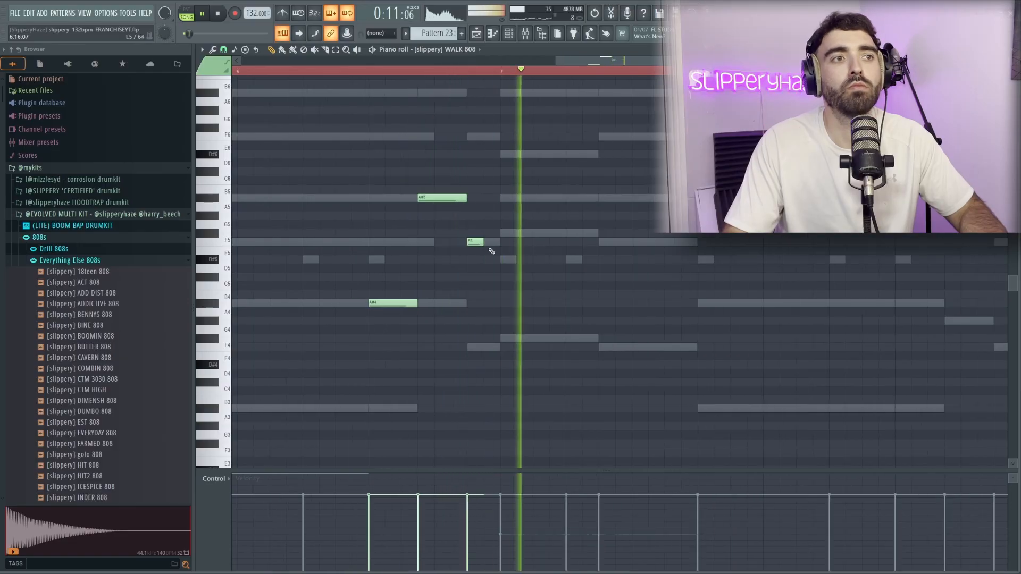
{"action": "scroll", "coordinate": [506, 267], "scroll_direction": "down", "scroll_amount": 3}
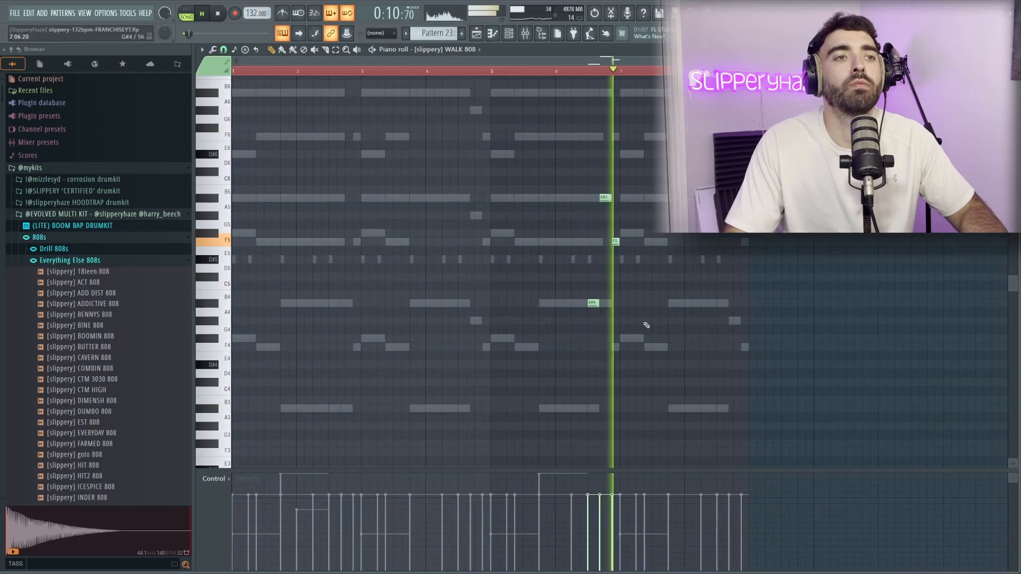
- Place a three-beat A#4 on the last beat of bar 7 in the SOB 808 channel and play it
{"action": "scroll", "coordinate": [699, 328], "scroll_direction": "up", "scroll_amount": 2}
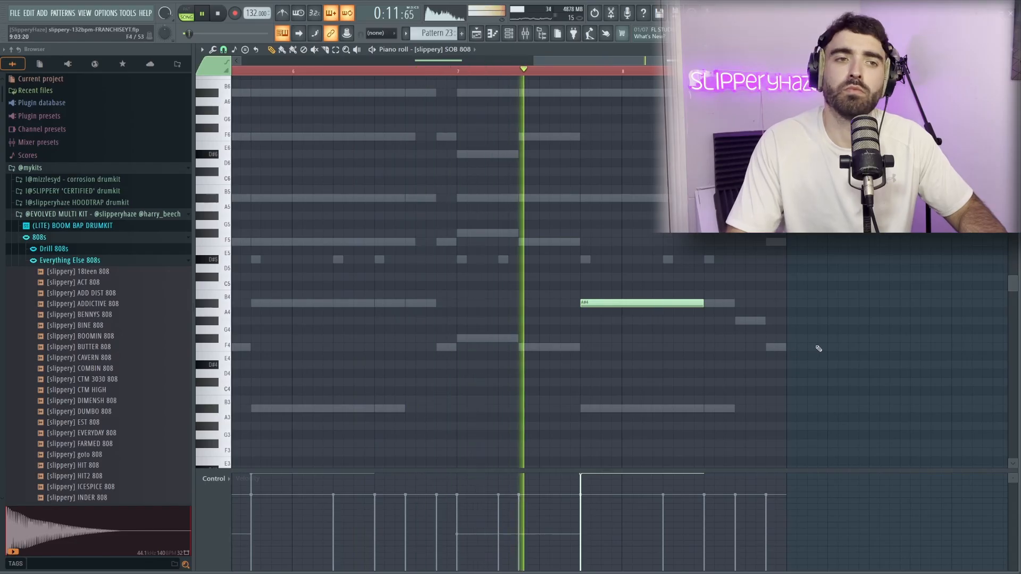
{"action": "scroll", "coordinate": [829, 346], "scroll_direction": "down", "scroll_amount": 2}
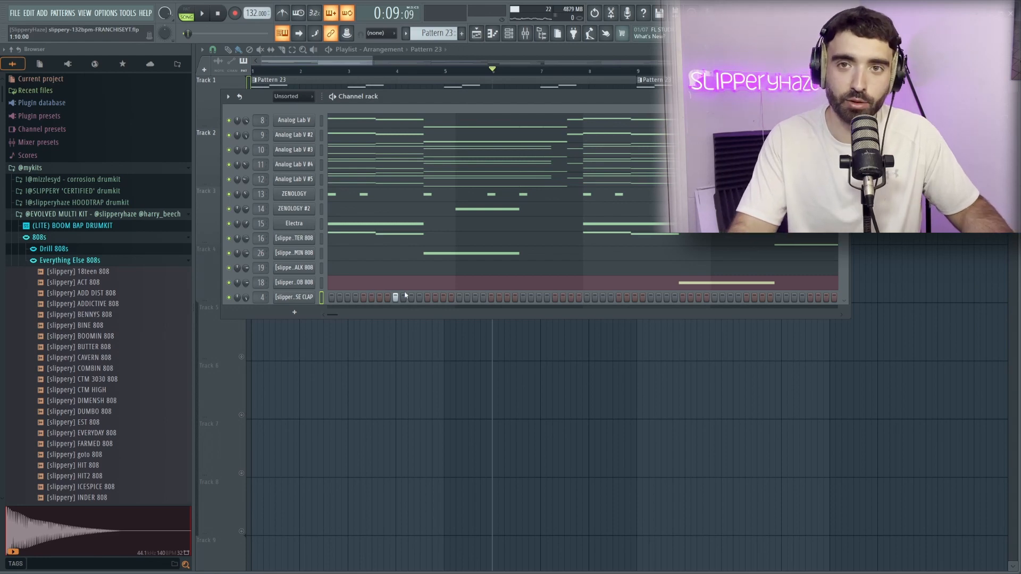
- Start playback and add claps on steps 29, 41, 61 and 63 of the BASE CLAP channel
{"action": "key", "text": "space"}
{"action": "left_click", "coordinate": [555, 297]}
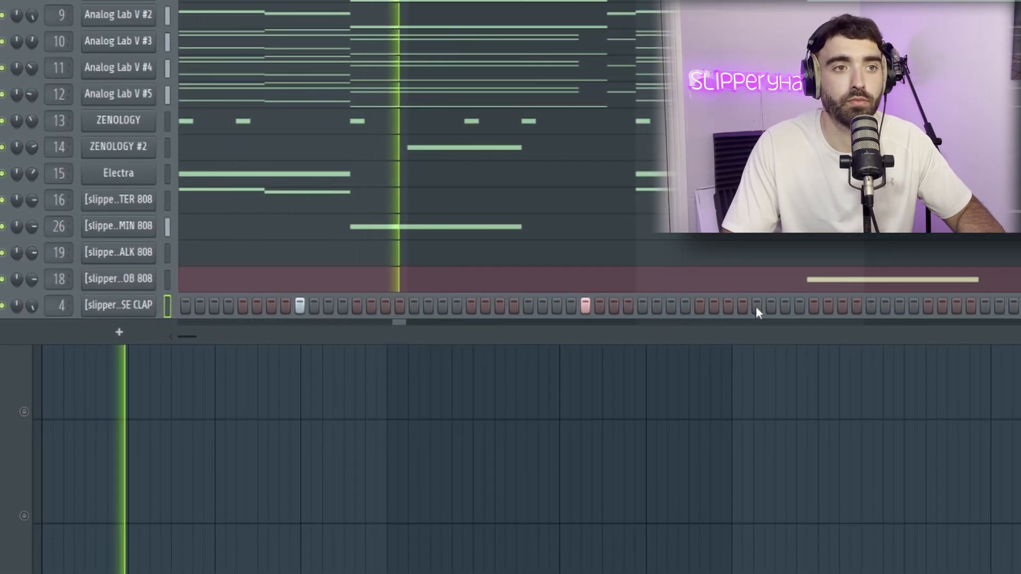
{"action": "left_click", "coordinate": [757, 306]}
{"action": "left_click", "coordinate": [984, 306]}
{"action": "left_click", "coordinate": [987, 306]}
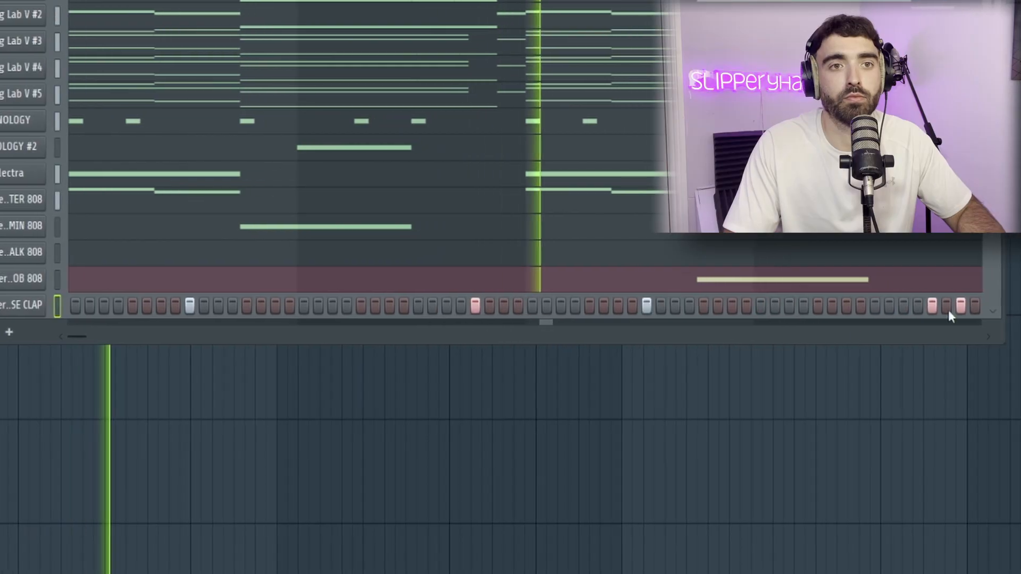
- Open the BASE CLAP channel's notes in the piano roll and duplicate the first four bars into bars 5 to 8
{"action": "right_click", "coordinate": [21, 305]}
{"action": "left_click", "coordinate": [56, 301]}
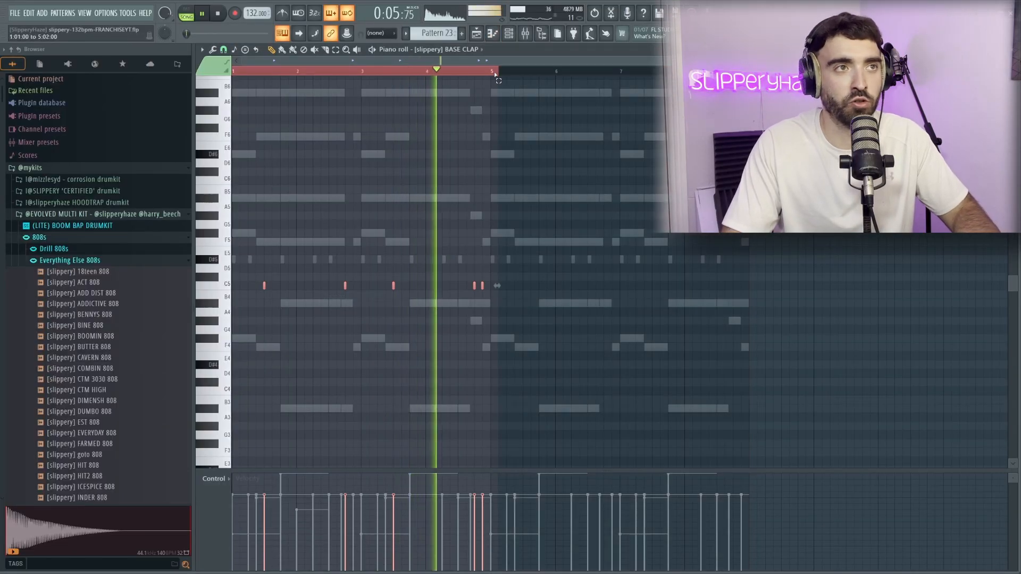
{"action": "key", "text": "ctrl+b"}
{"action": "right_click", "coordinate": [536, 174]}
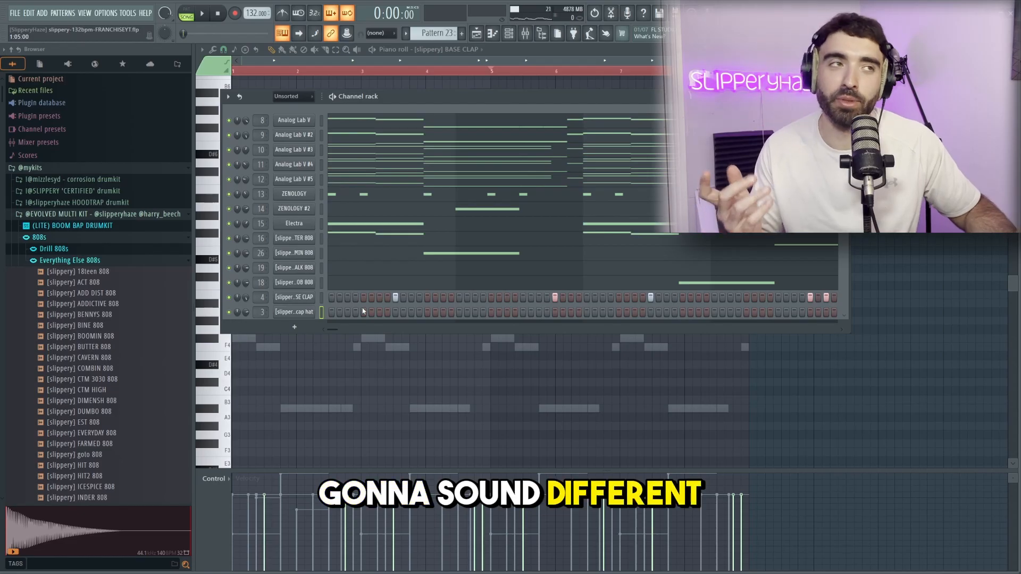
- Place hats on steps 1, 4, 7, 12 and 15 of the cap hat channel while auditioning the pattern
{"action": "left_click", "coordinate": [331, 312]}
{"action": "left_click", "coordinate": [355, 312]}
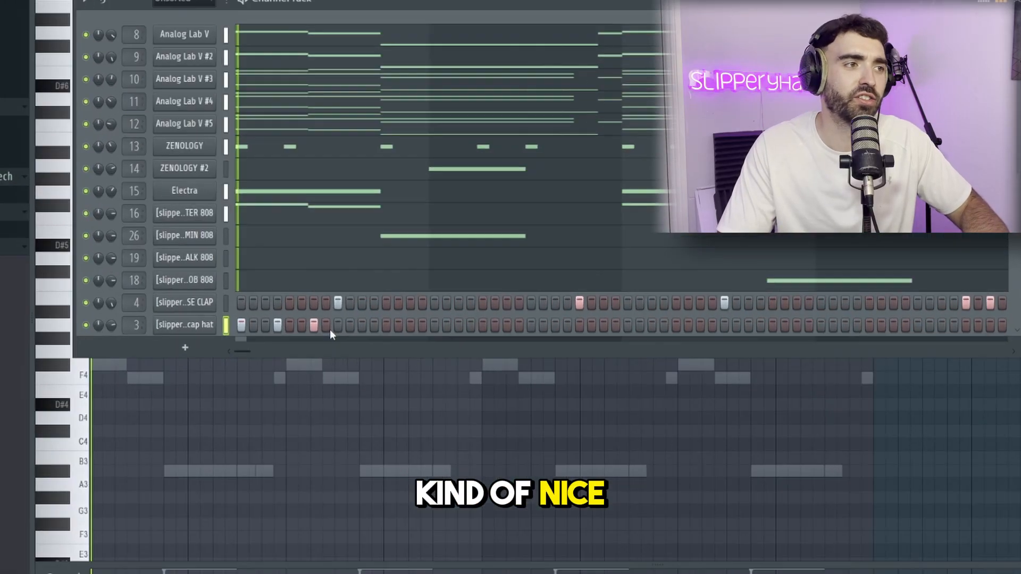
{"action": "key", "text": "space"}
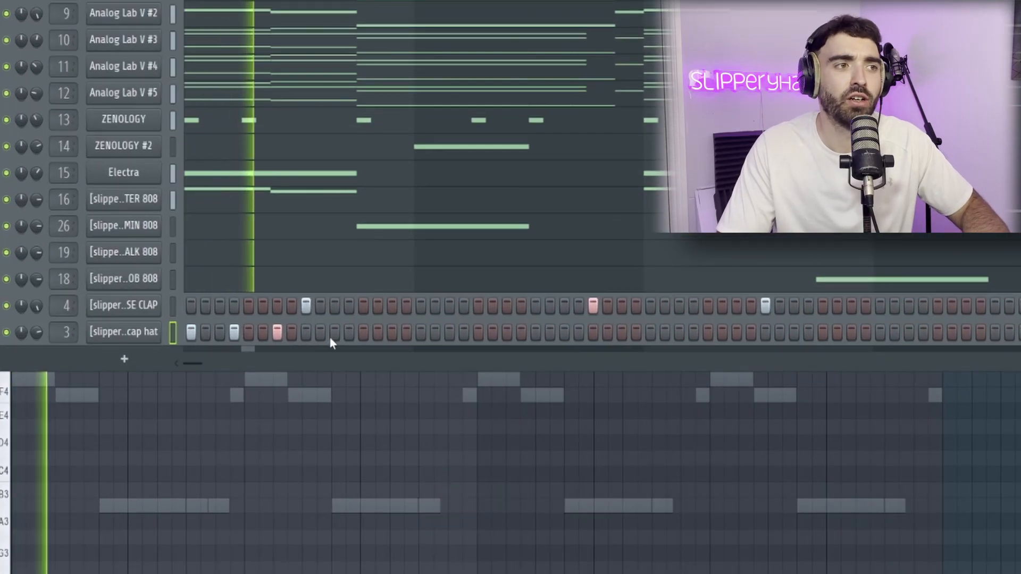
{"action": "left_click", "coordinate": [349, 332]}
{"action": "key", "text": "space"}
{"action": "left_click", "coordinate": [392, 332]}
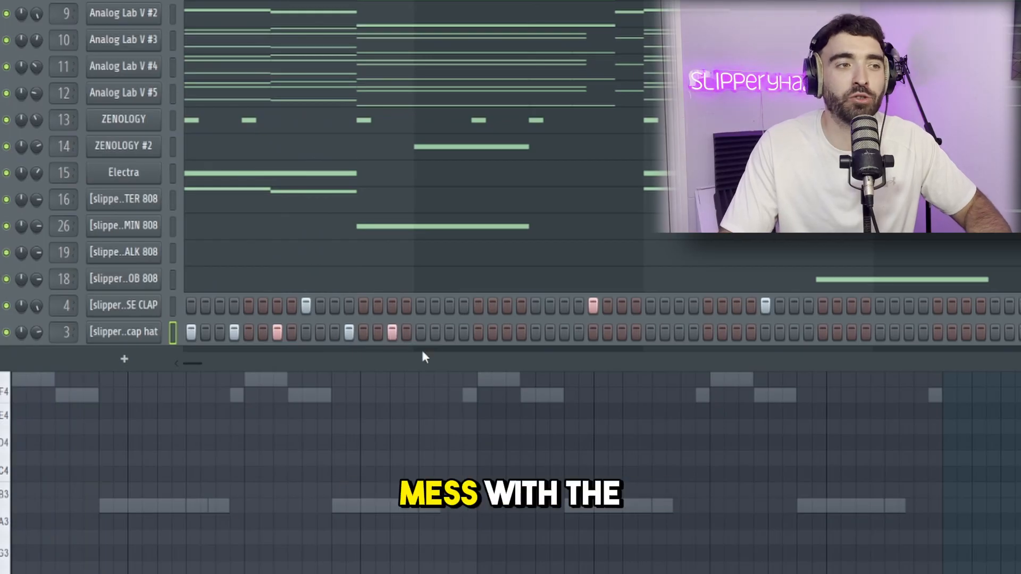
- Extend the cap hat rhythm into the second bar with hits on steps 17, 20 and 23
{"action": "left_click", "coordinate": [420, 332]}
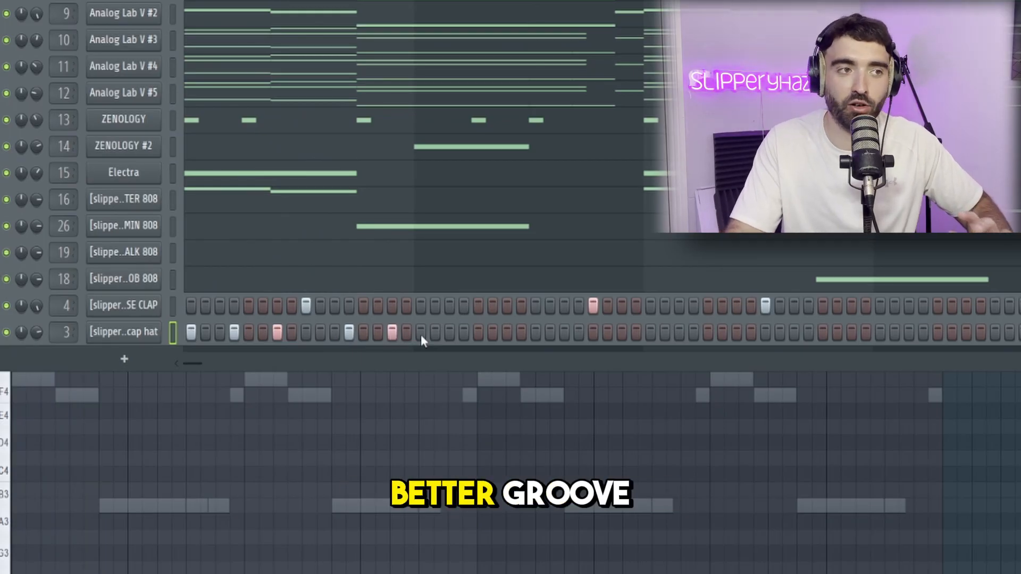
{"action": "key", "text": "space"}
{"action": "left_click", "coordinate": [464, 332]}
{"action": "left_click", "coordinate": [349, 333]}
{"action": "left_click", "coordinate": [406, 332]}
{"action": "left_click", "coordinate": [449, 333]}
{"action": "right_click", "coordinate": [450, 333]}
{"action": "left_click", "coordinate": [508, 332]}
{"action": "left_click", "coordinate": [537, 333]}
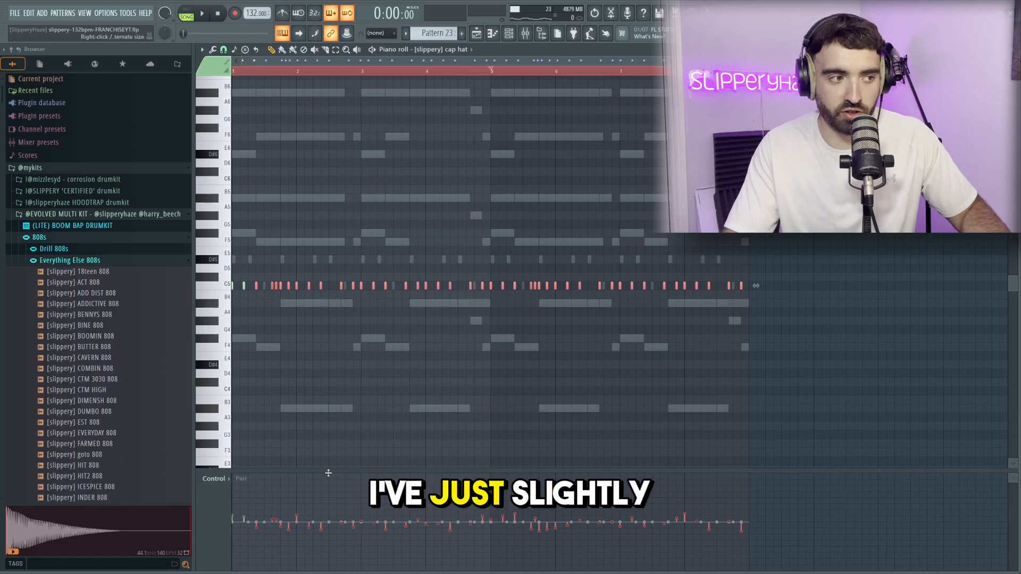
- Show note velocities instead of panning beneath the cap hat notes and play the beat
{"action": "right_click", "coordinate": [223, 520]}
{"action": "left_click", "coordinate": [233, 519]}
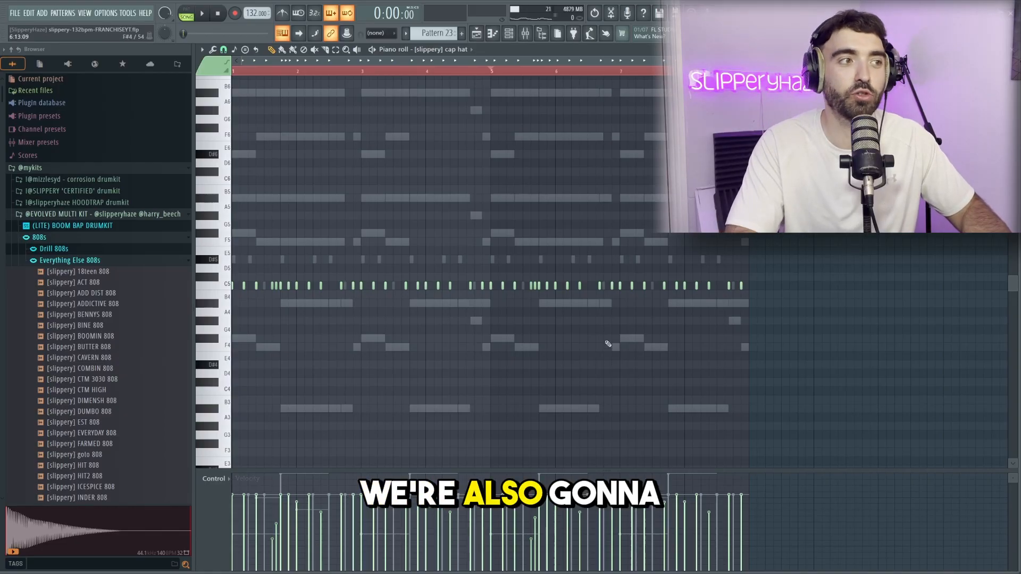
{"action": "key", "text": "space"}
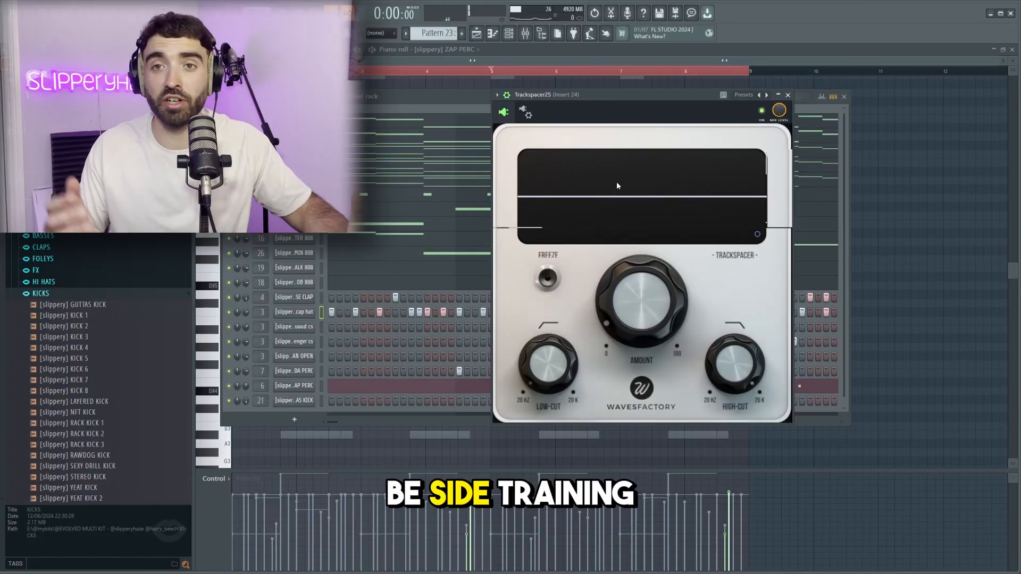
- Add C5 kicks on steps 7 and 13 of bar 1 in the GUTTAS KICK channel and play them
{"action": "mouse_move", "coordinate": [641, 311]}
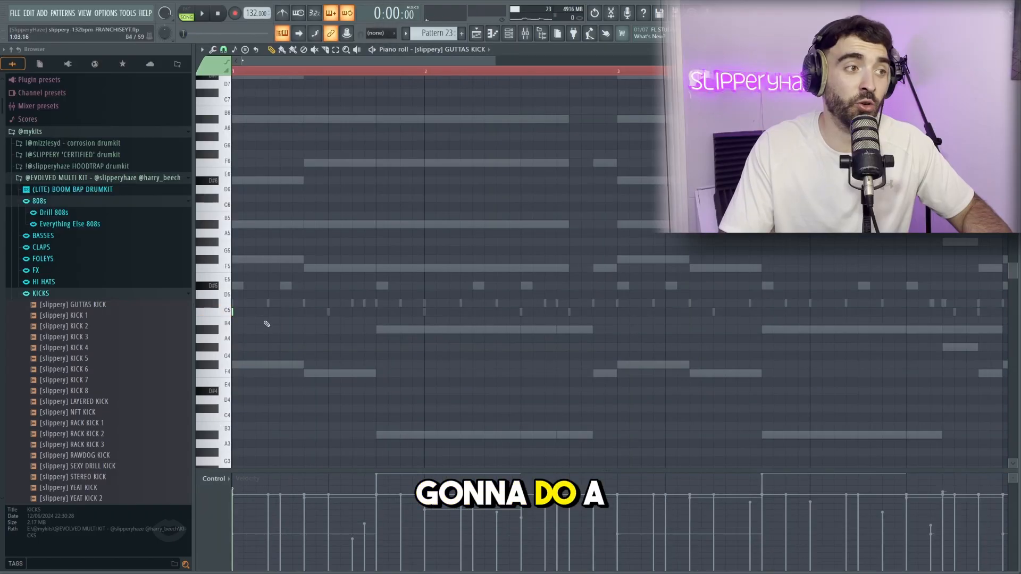
{"action": "scroll", "coordinate": [267, 324], "scroll_direction": "up", "scroll_amount": 1}
{"action": "left_click", "coordinate": [287, 312]}
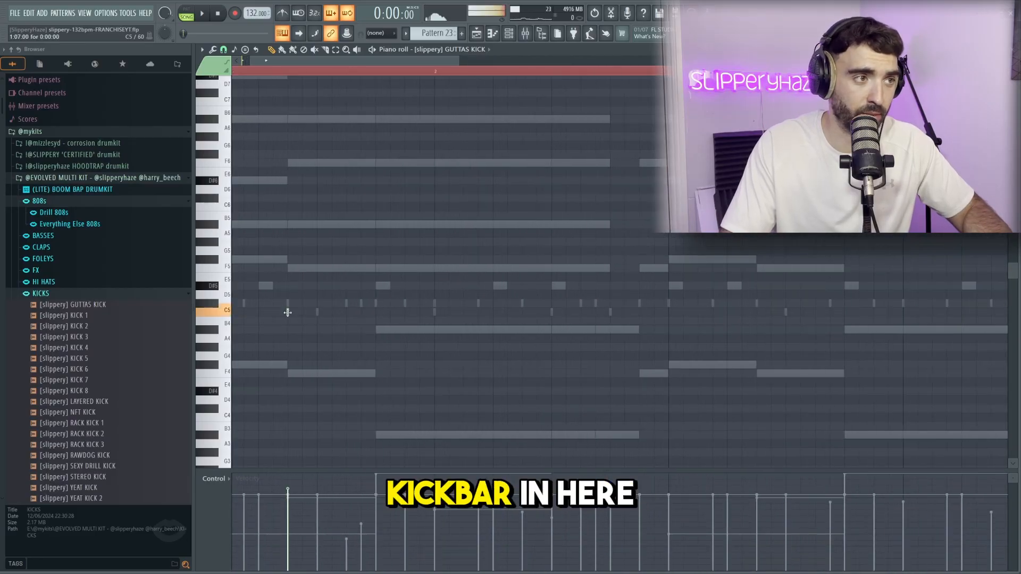
{"action": "left_click", "coordinate": [376, 312]}
{"action": "scroll", "coordinate": [381, 330], "scroll_direction": "down", "scroll_amount": 4}
{"action": "key", "text": "space"}
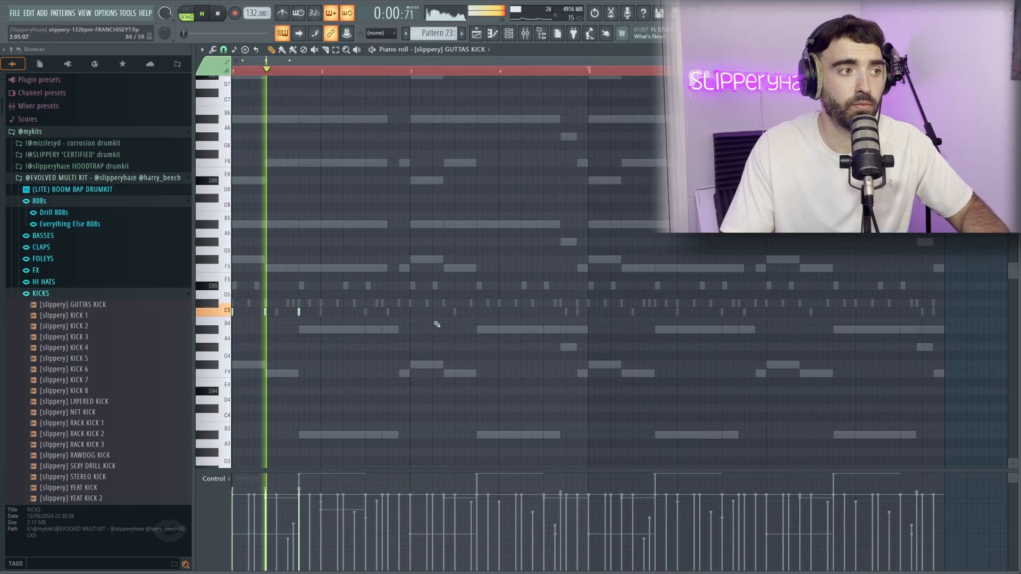
- Duplicate the first two bars of GUTTAS KICK notes into bars 3 and 4, and those four bars into bars 5 to 8
{"action": "left_click_drag", "start_coordinate": [233, 72], "coordinate": [411, 78]}
{"action": "key", "text": "ctrl+b"}
{"action": "left_click_drag", "start_coordinate": [588, 73], "coordinate": [230, 76]}
{"action": "key", "text": "ctrl+b"}
{"action": "scroll", "coordinate": [684, 323], "scroll_direction": "down", "scroll_amount": 1}
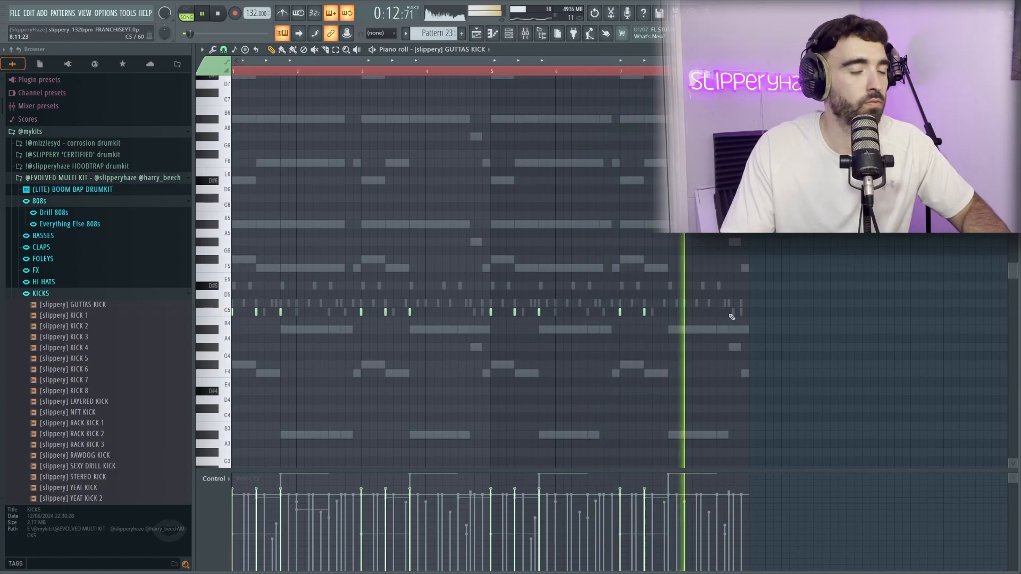
- In the playlist, select all the vocal chop clips on Track 2 and move them eight bars later to bar 9
{"action": "scroll", "coordinate": [731, 317], "scroll_direction": "down", "scroll_amount": 1}
{"action": "scroll", "coordinate": [731, 295], "scroll_direction": "up", "scroll_amount": 3}
{"action": "left_click", "coordinate": [733, 287]}
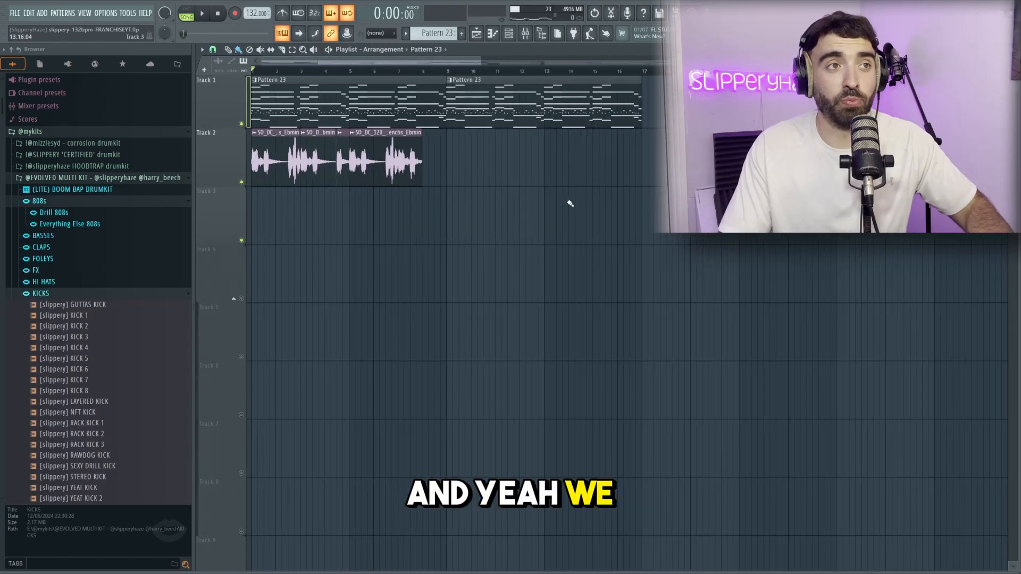
{"action": "left_click_drag", "start_coordinate": [250, 128], "coordinate": [528, 187]}
{"action": "left_click_drag", "start_coordinate": [265, 166], "coordinate": [465, 166]}
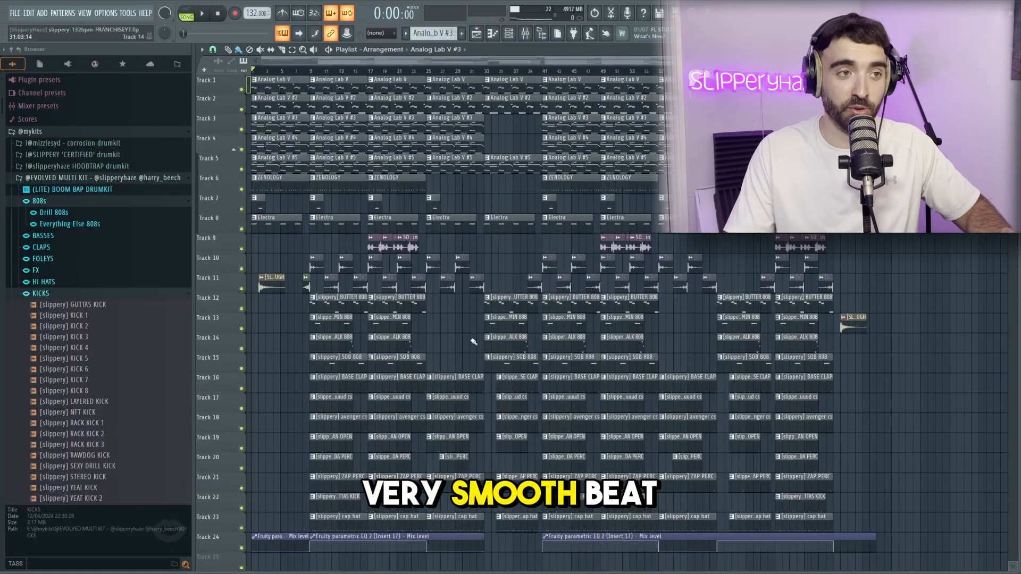
- Play the full arrangement, skipping playback ahead to about bar 31 and then about bar 39
{"action": "key", "text": "space"}
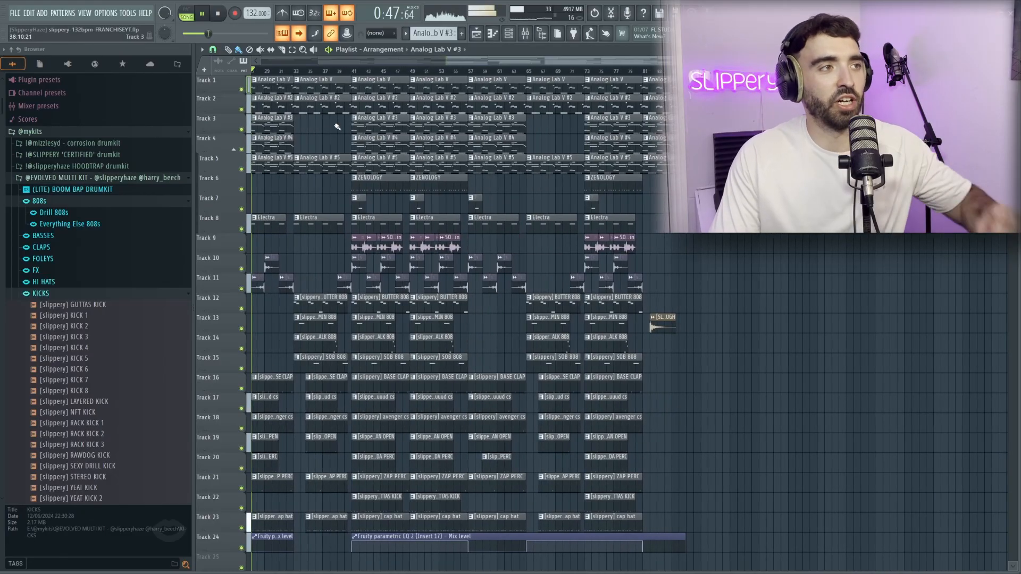
{"action": "left_click", "coordinate": [283, 72]}
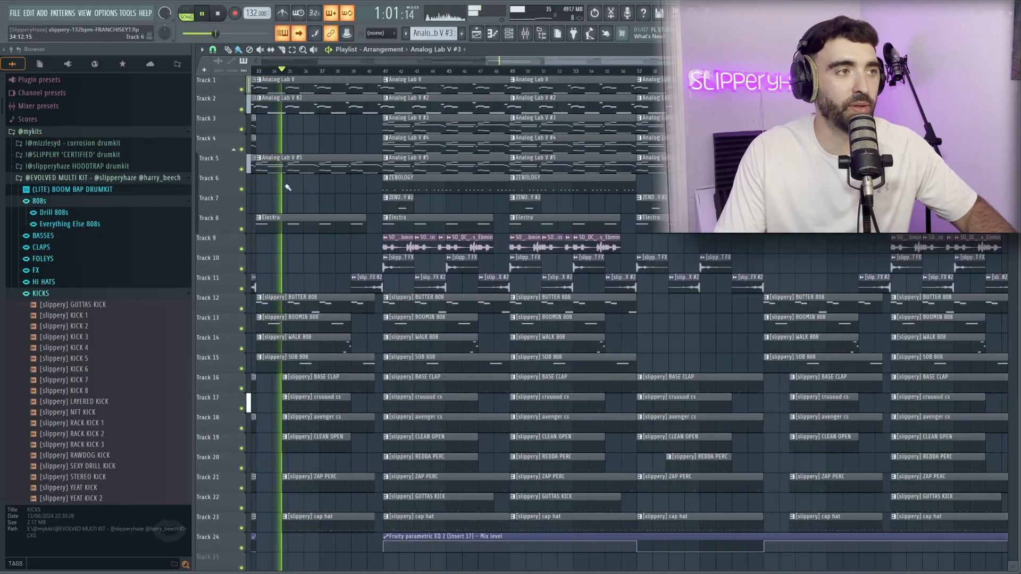
{"action": "scroll", "coordinate": [287, 188], "scroll_direction": "up", "scroll_amount": 2}
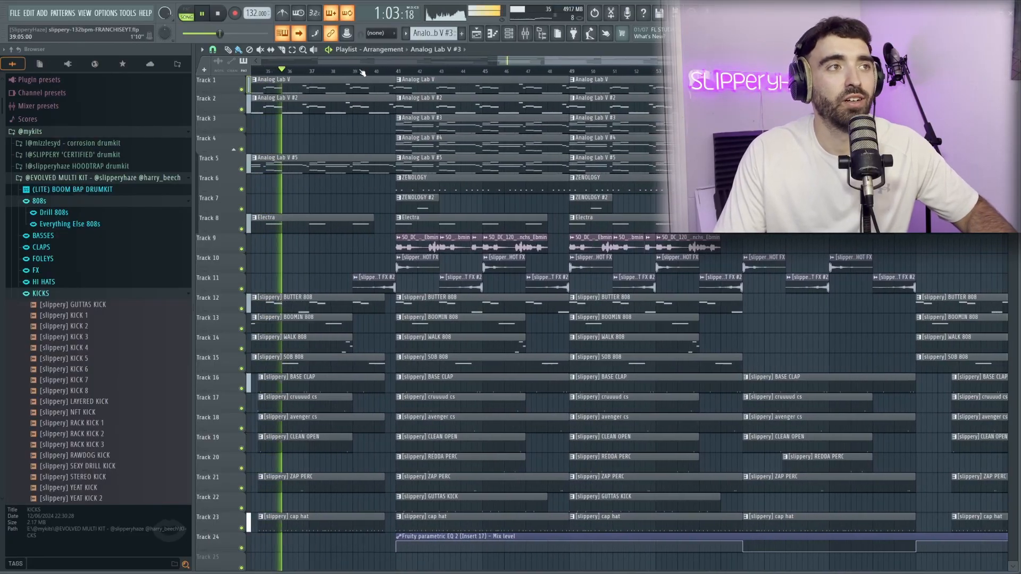
{"action": "left_click", "coordinate": [360, 71]}
{"action": "scroll", "coordinate": [554, 274], "scroll_direction": "down", "scroll_amount": 2}
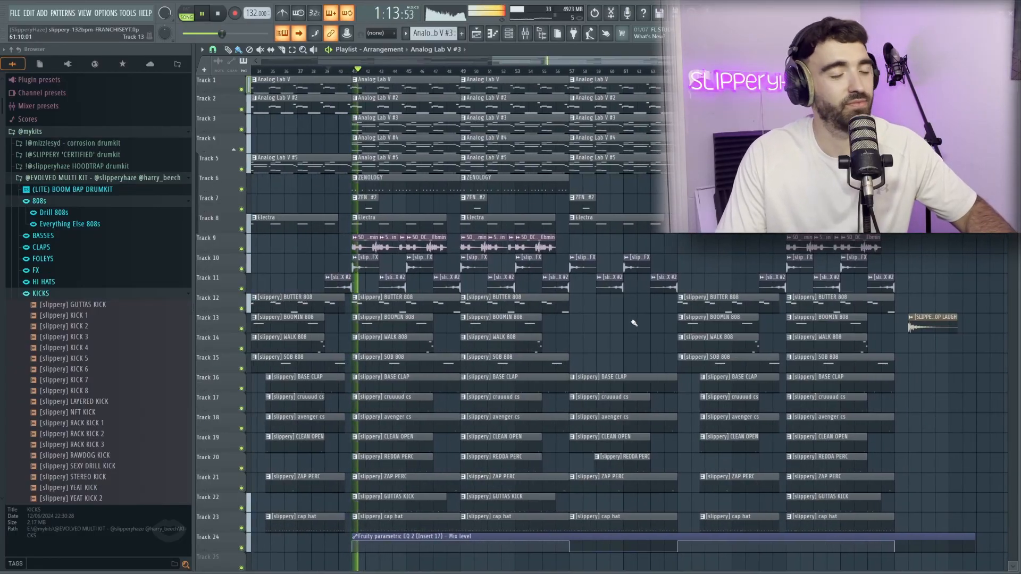
{"action": "scroll", "coordinate": [633, 323], "scroll_direction": "down", "scroll_amount": 2}
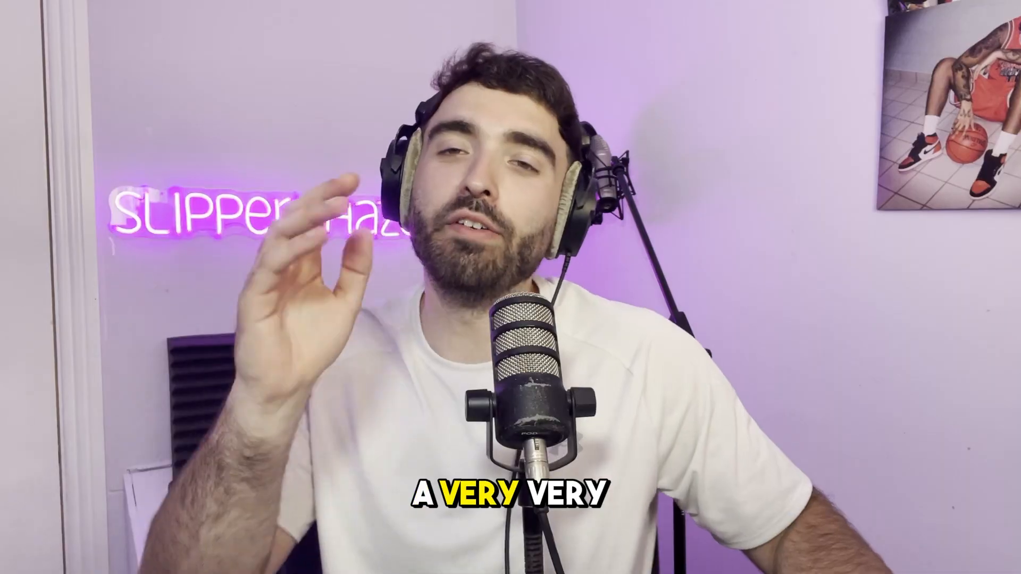